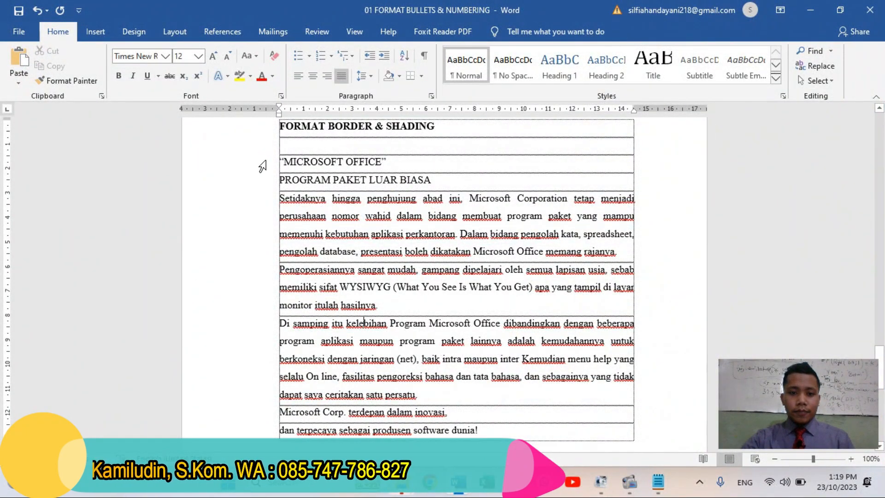
Center the two title lines, “MICROSOFT OFFICE” and PROGRAM PAKET LUAR BIASA, together with the two closing lines below the body text.
scroll(262, 163, "down", 1)
scroll(279, 159, "up", 1)
scroll(278, 157, "up", 1)
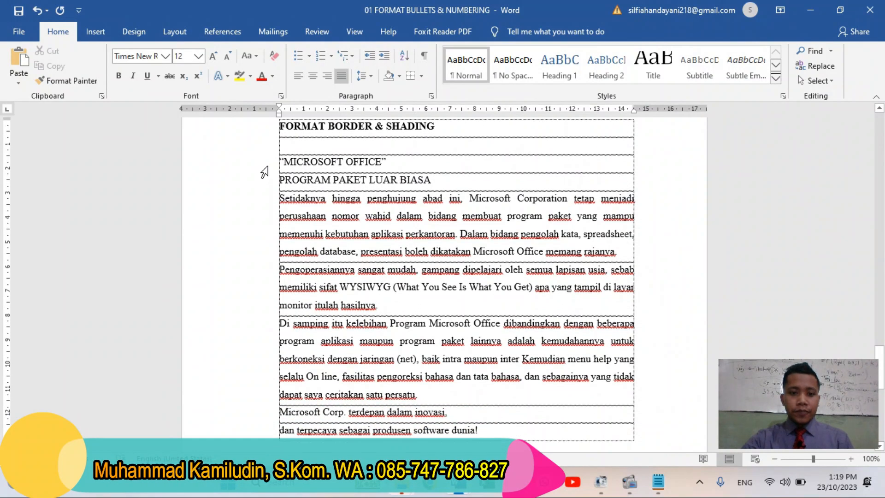
left_click_drag(255, 165, 255, 184)
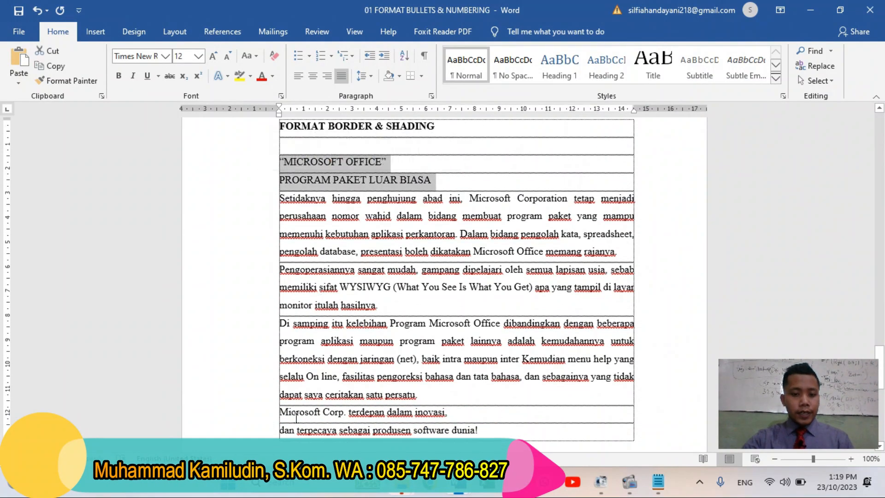
left_click_drag(253, 412, 254, 435)
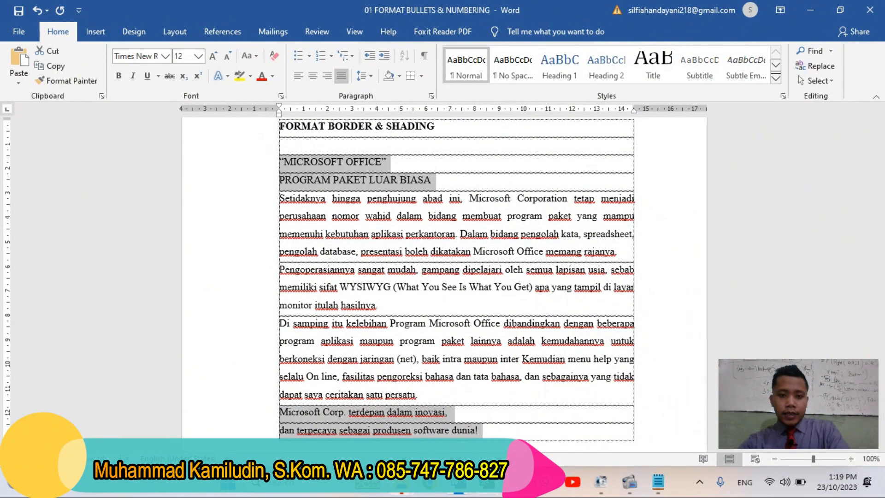
left_click(372, 243)
left_click_drag(248, 163, 244, 180)
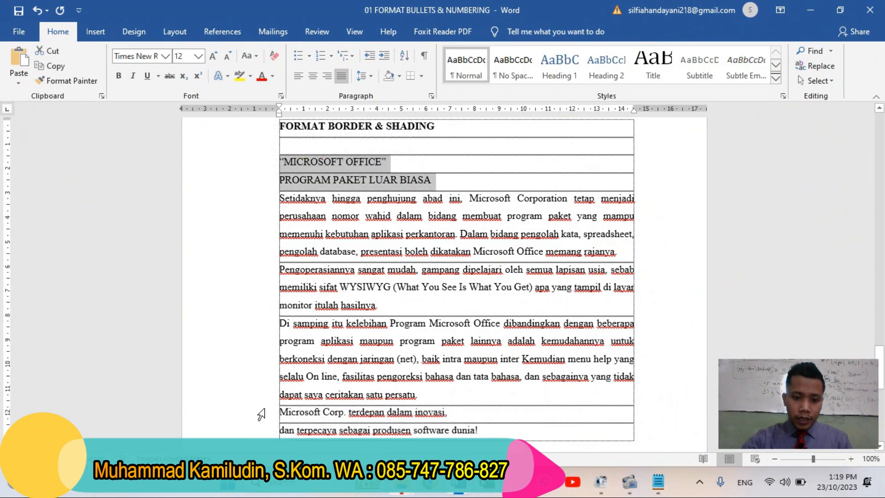
left_click_drag(260, 414, 259, 433)
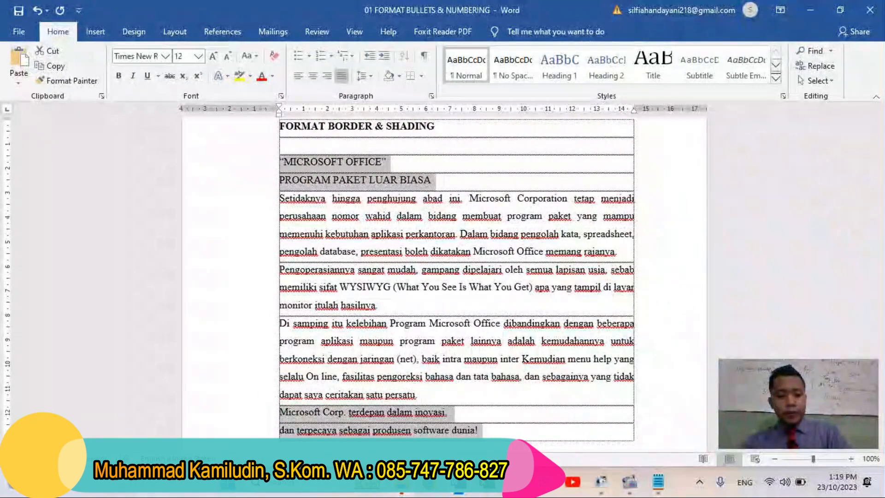
key("ctrl+e")
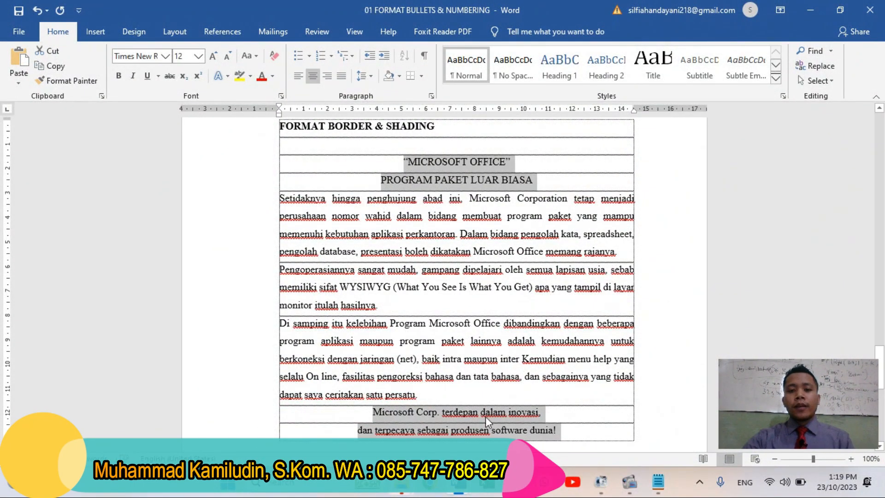
left_click(482, 177)
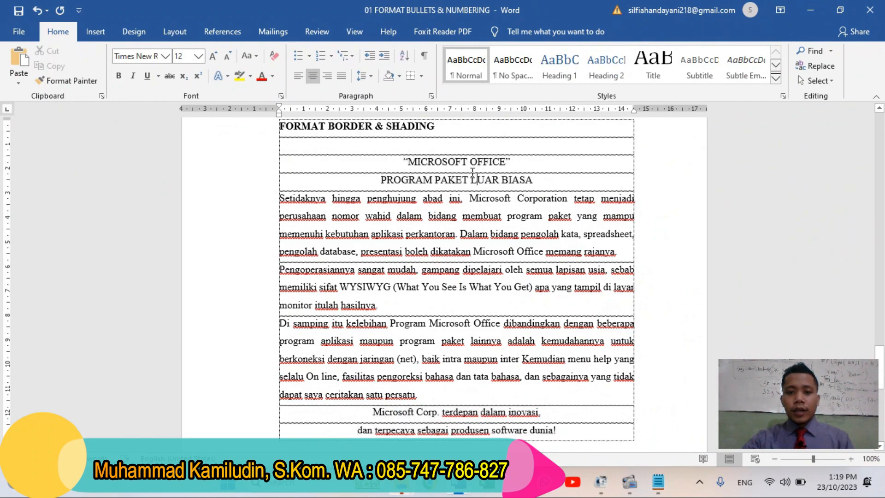
Add a 2 ¼ pt box border around the two centered title lines, applied to the paragraph.
left_click_drag(217, 161, 232, 189)
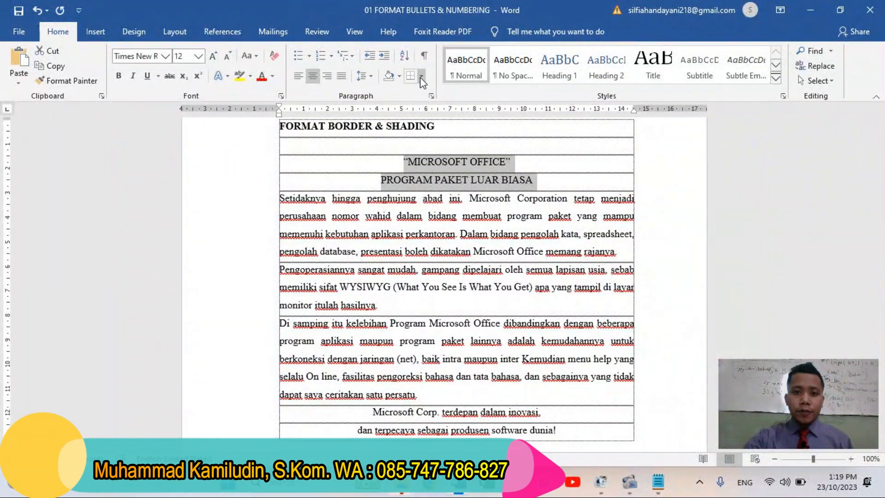
left_click(420, 76)
left_click(437, 324)
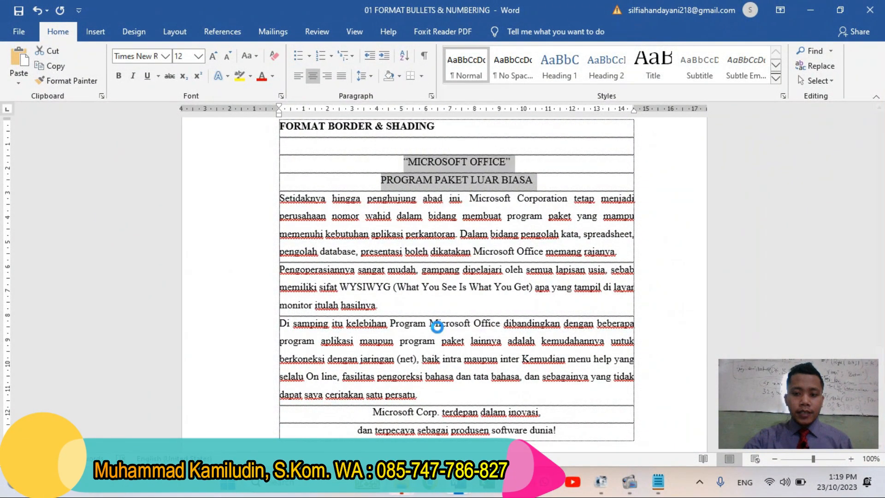
left_click(295, 189)
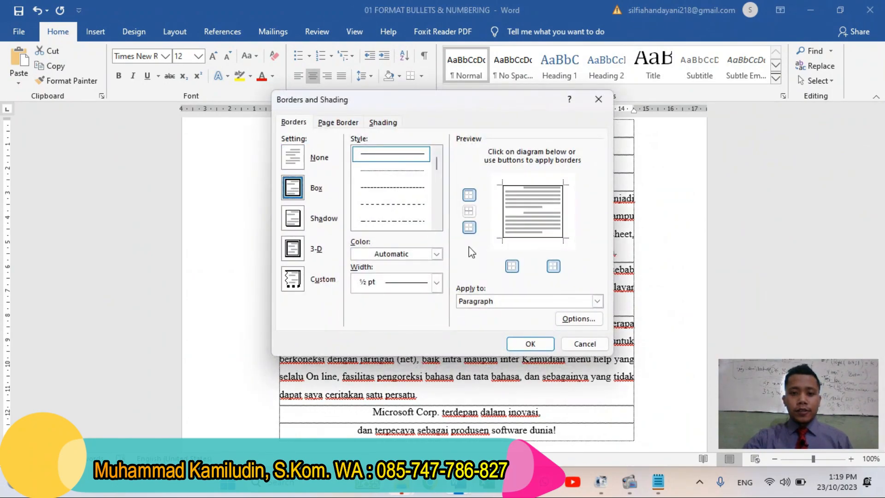
left_click(436, 282)
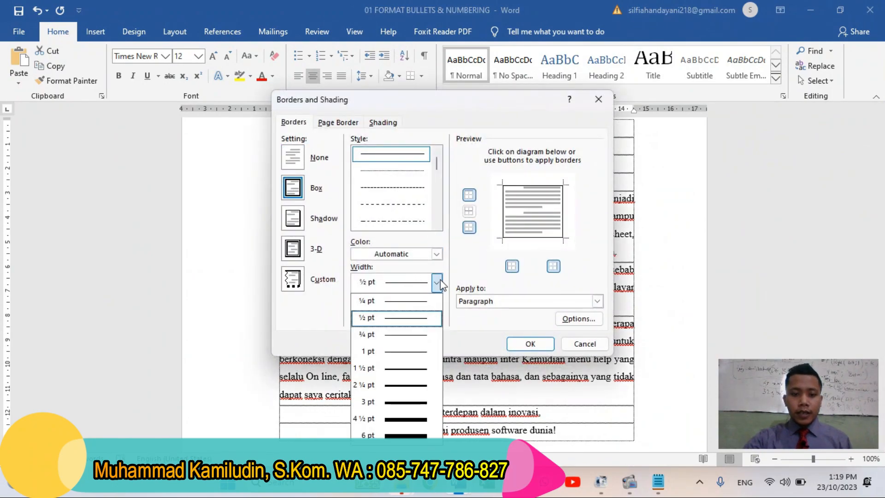
left_click(389, 387)
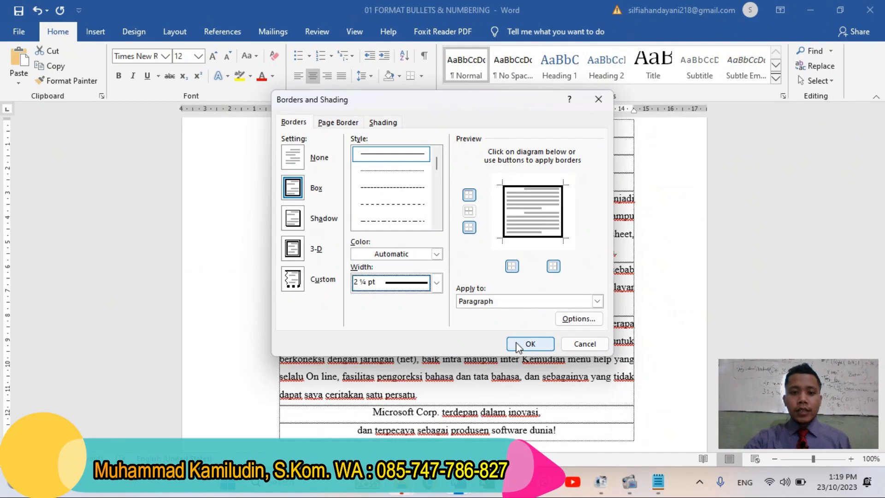
left_click(529, 344)
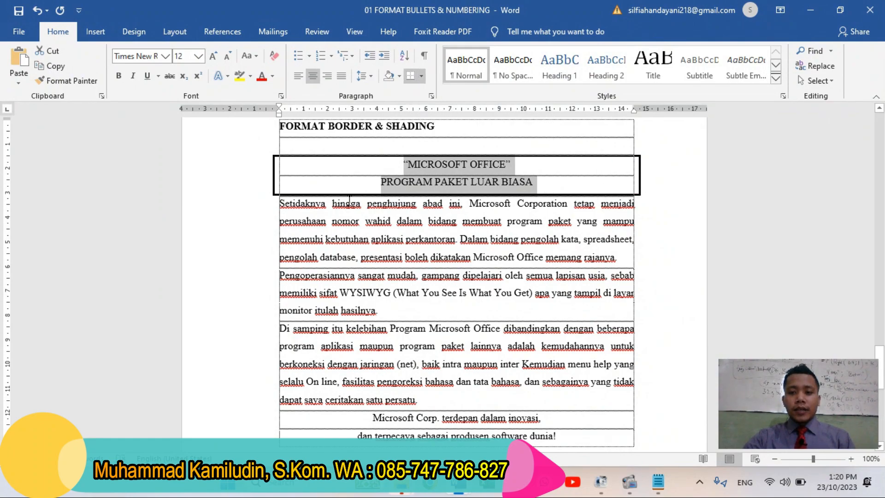
Set the left and right indents of the bordered title lines to 0.3 cm each.
left_click(177, 30)
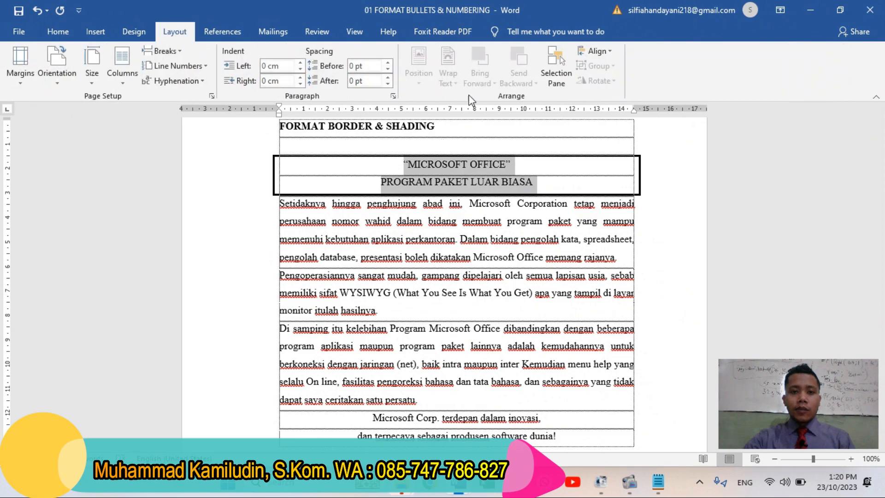
left_click(300, 64)
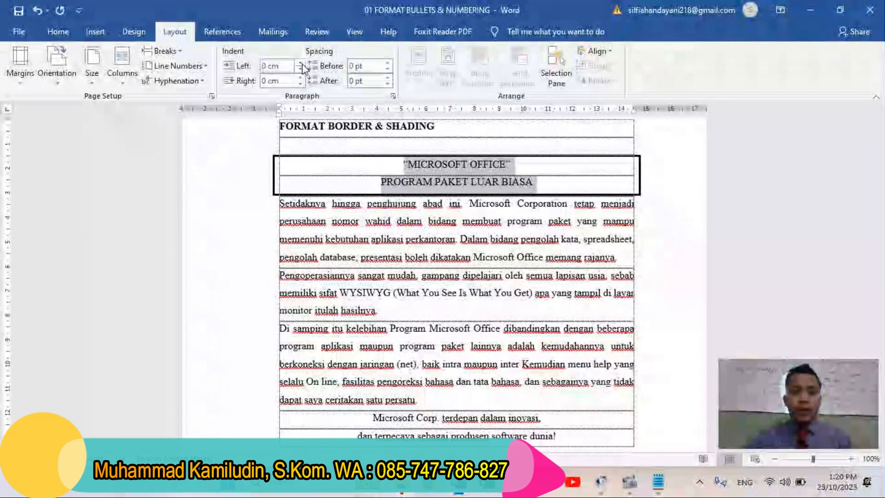
left_click(300, 63)
left_click(300, 63)
left_click(300, 78)
left_click(300, 78)
left_click(300, 78)
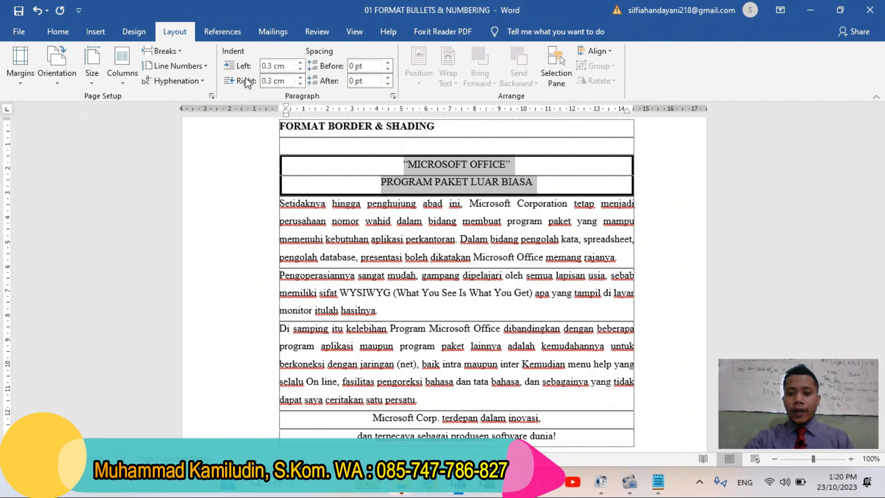
Select only the “MICROSOFT OFFICE” title line and open its Borders and Shading settings.
left_click(51, 30)
left_click(254, 165)
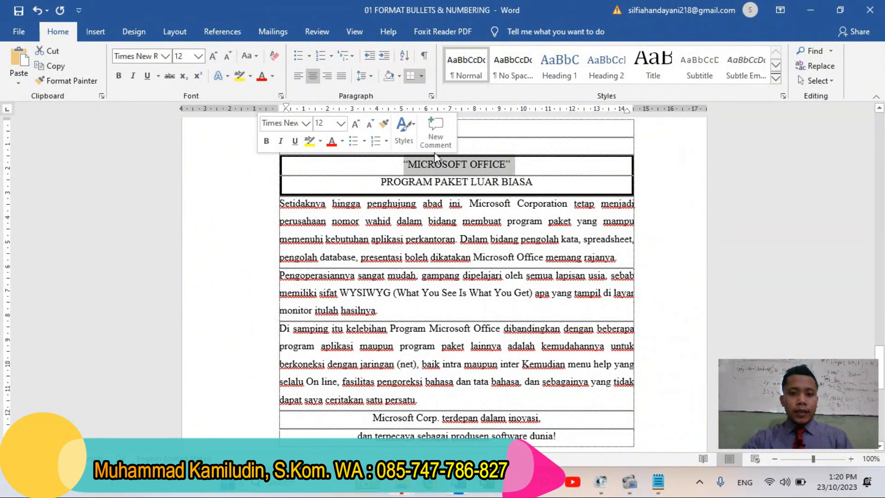
left_click(421, 76)
left_click(449, 328)
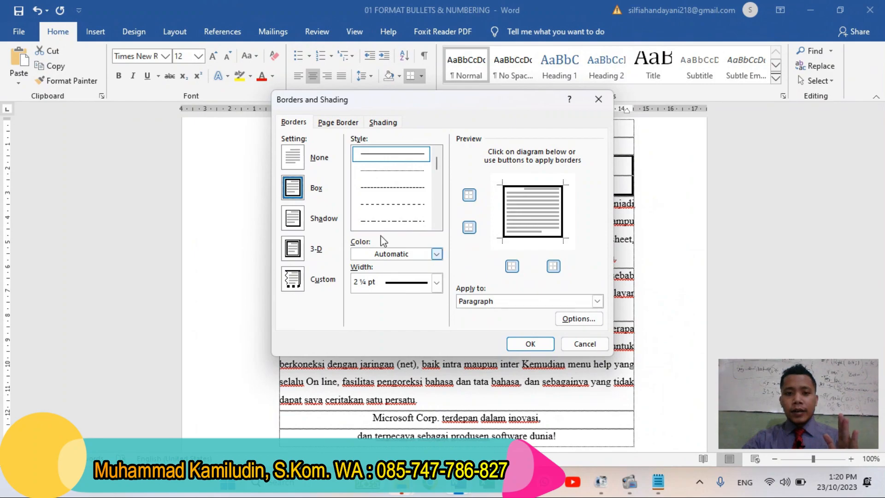
Compare the paragraph border settings with the page border settings, including which scopes each can be applied to.
left_click(337, 123)
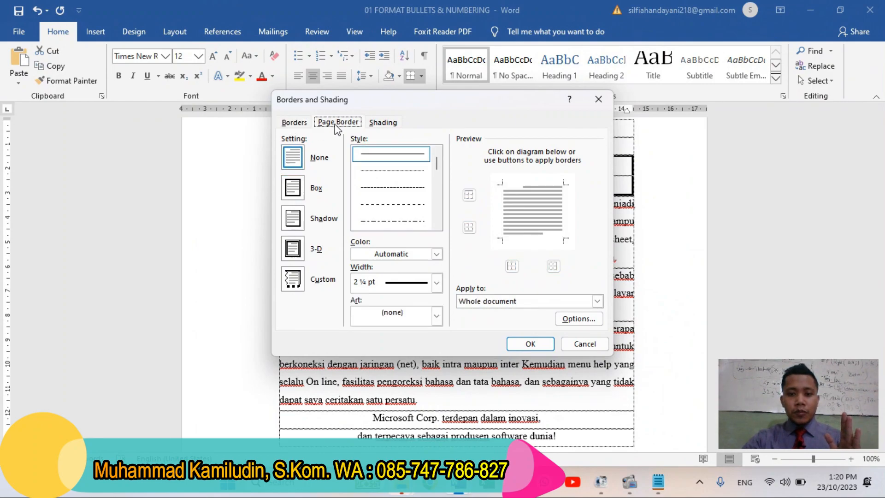
left_click(291, 125)
left_click(328, 126)
left_click(294, 126)
left_click(330, 123)
left_click(295, 123)
left_click(347, 125)
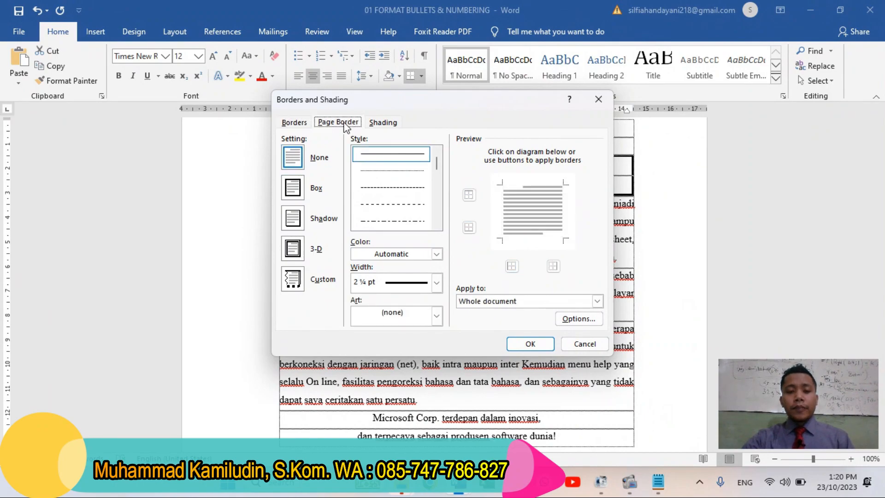
left_click(292, 124)
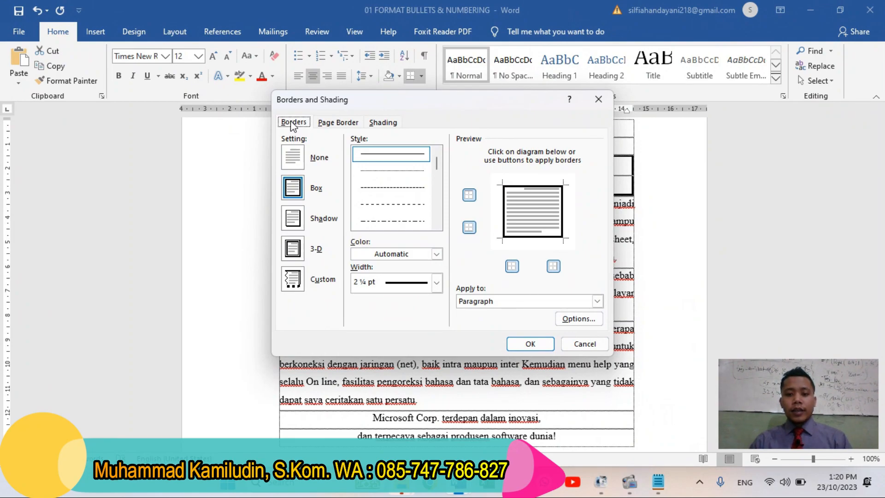
left_click(502, 300)
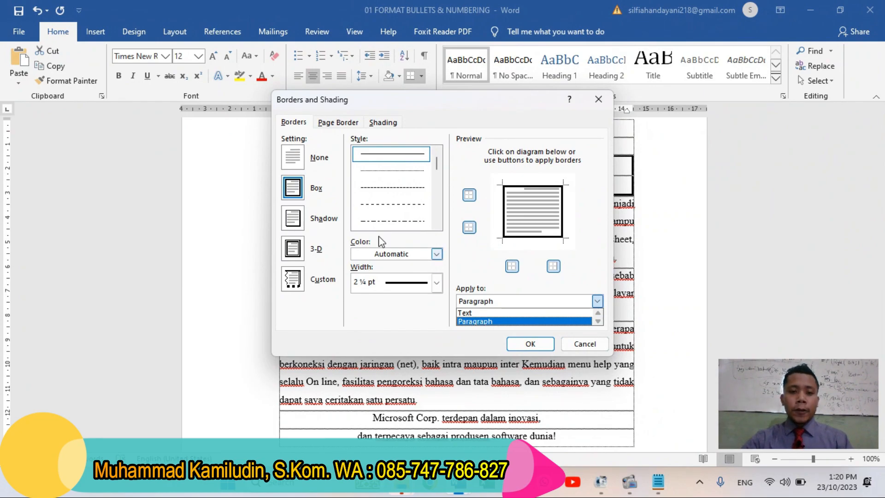
left_click(343, 125)
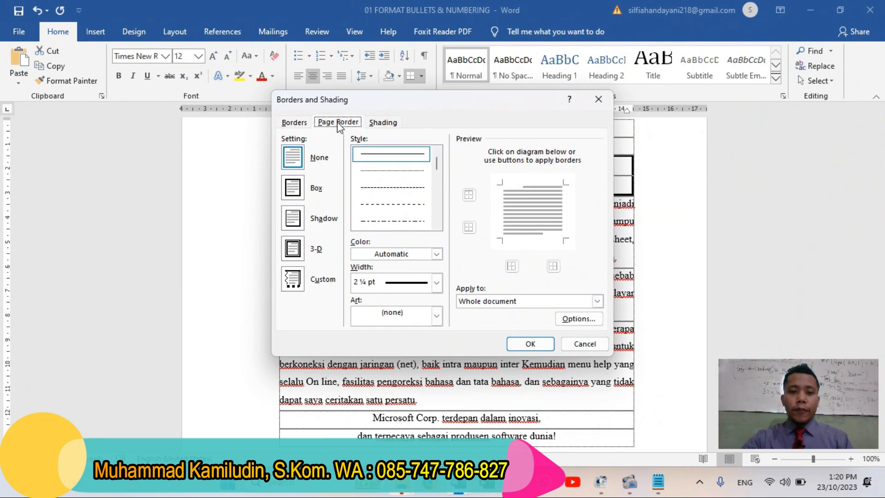
left_click(500, 302)
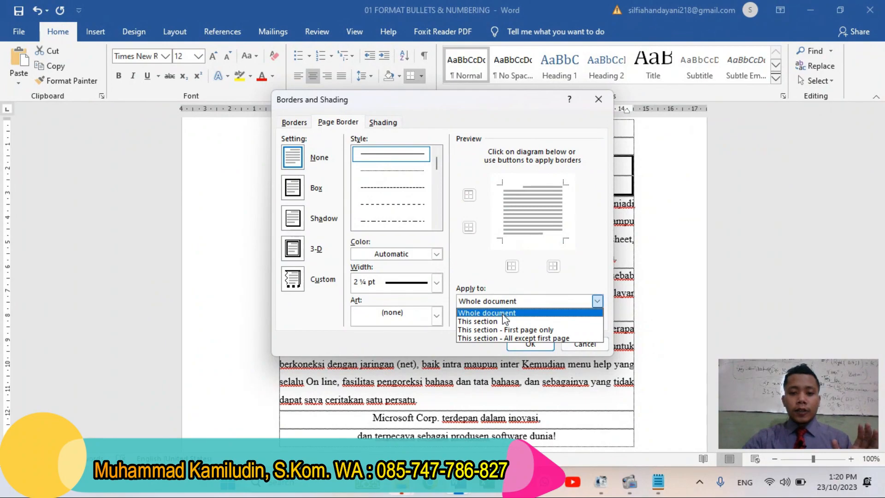
left_click(502, 312)
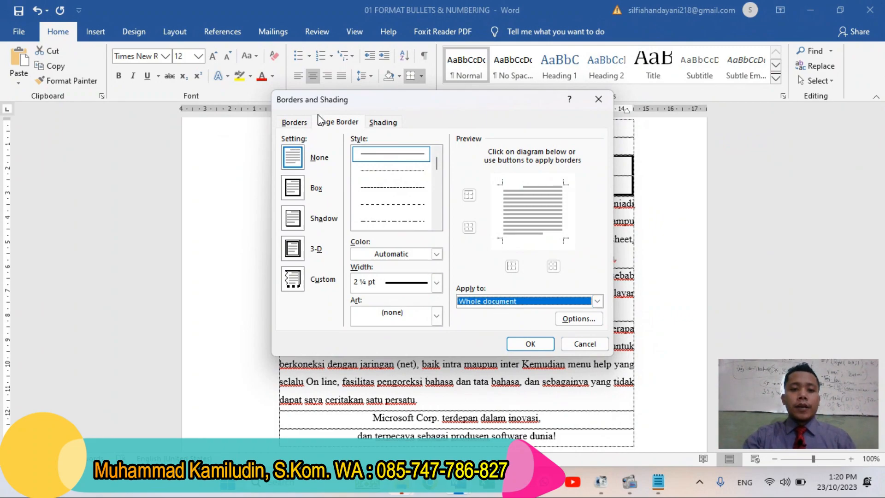
left_click(302, 124)
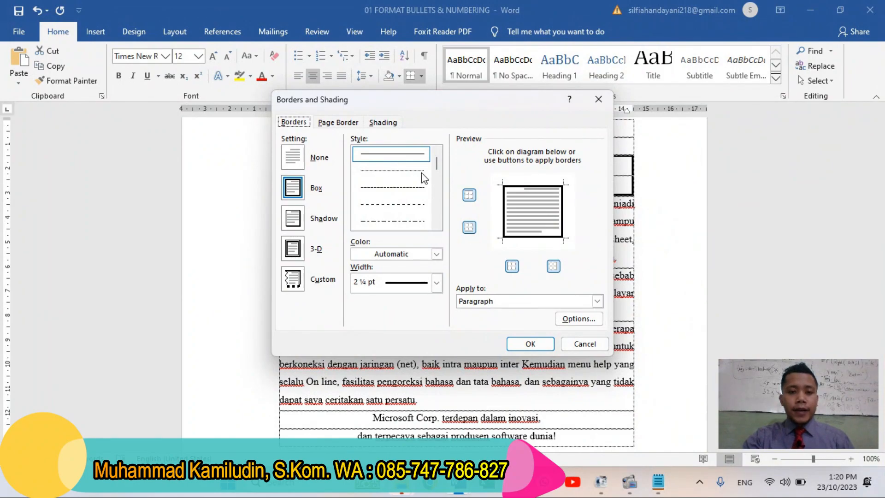
Fill the “MICROSOFT OFFICE” title line with dark red shading, applied to the paragraph.
left_click(382, 124)
left_click(359, 154)
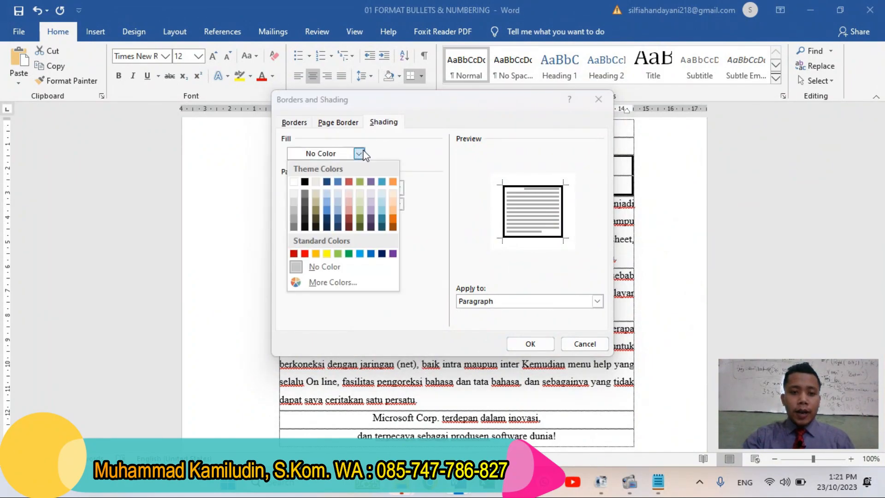
left_click(293, 253)
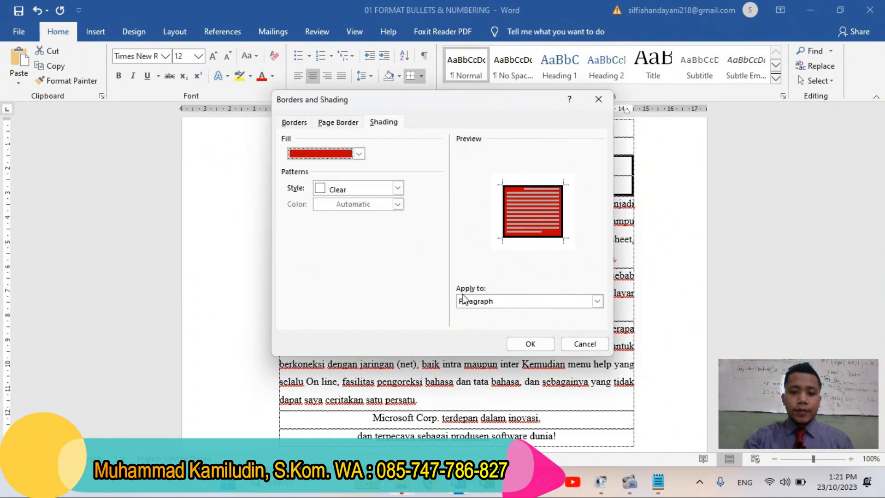
left_click(531, 344)
left_click(519, 256)
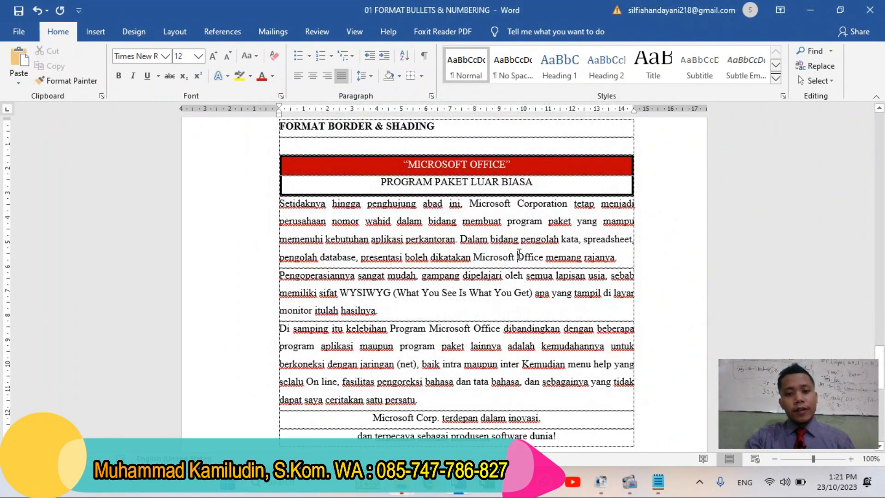
Give the two closing lines at the document's end a 2 ¼ pt box border, applied to the text.
scroll(429, 341, "down", 1)
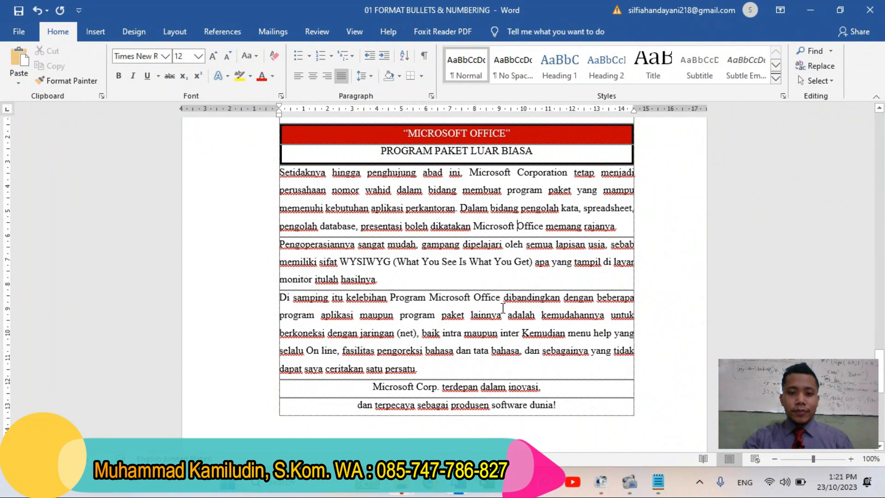
scroll(503, 307, "up", 1)
scroll(369, 350, "down", 2)
left_click_drag(252, 362, 251, 379)
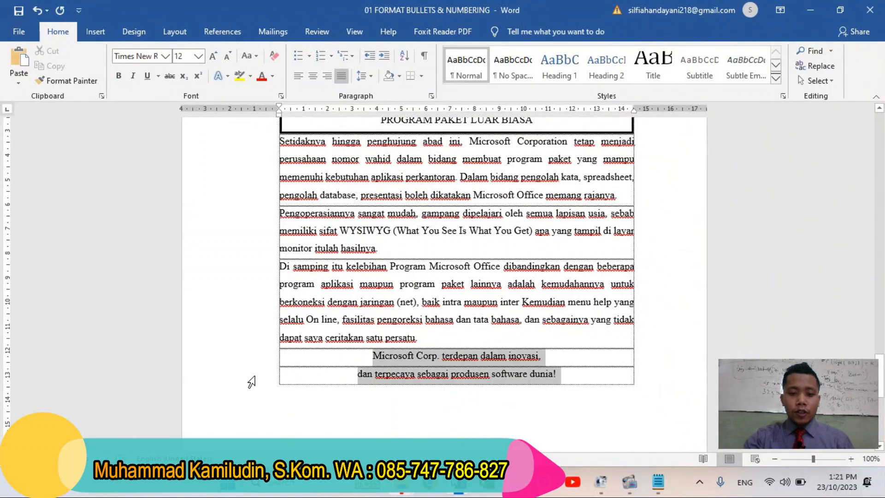
left_click(421, 76)
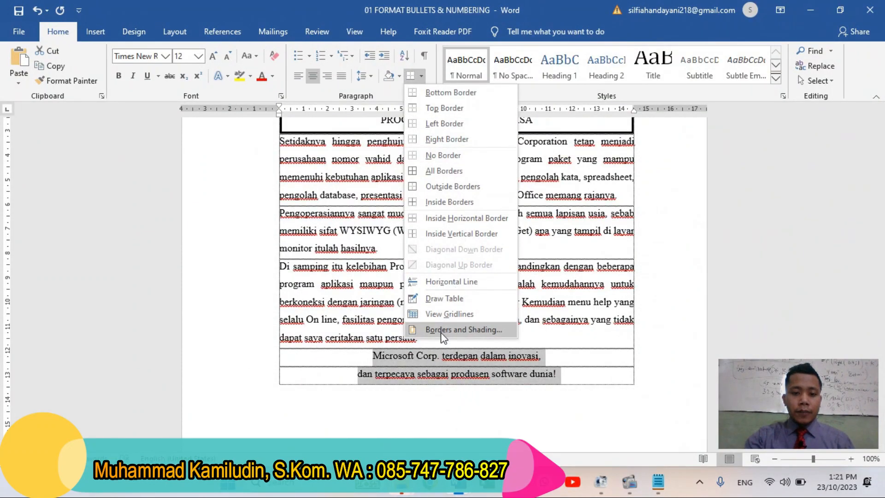
left_click(442, 330)
left_click(288, 191)
left_click(538, 302)
left_click(466, 310)
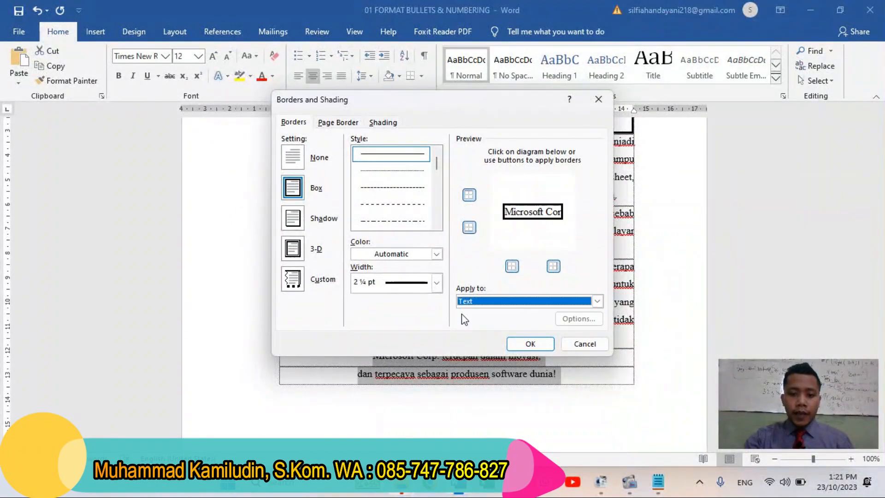
Fill the two closing lines at the document's end with dark red shading, applied to the text.
left_click(383, 122)
left_click(359, 154)
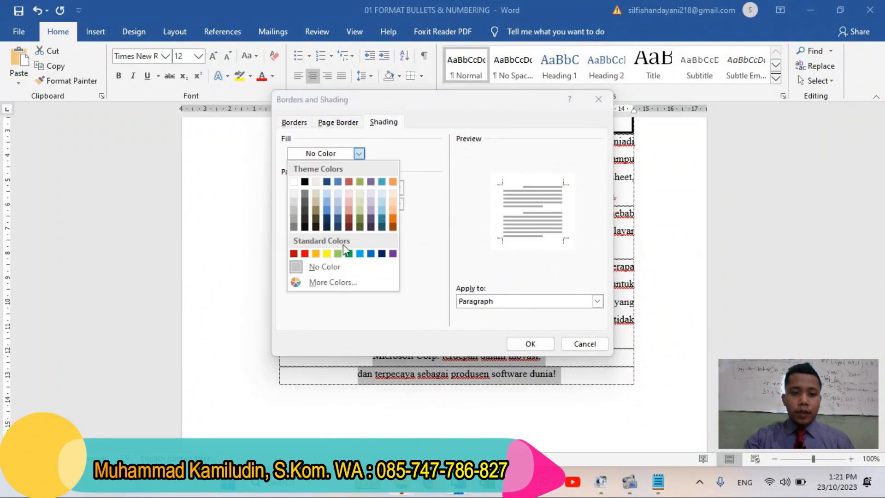
left_click(304, 254)
left_click(523, 304)
left_click(480, 311)
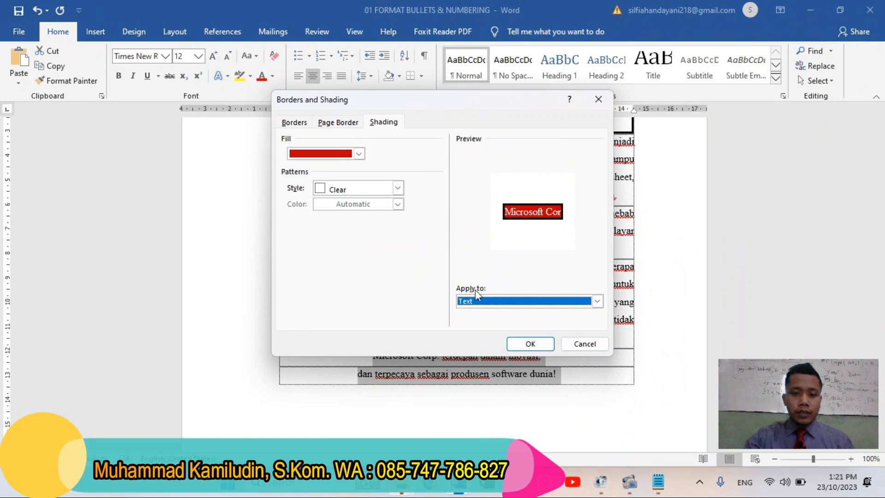
left_click(530, 343)
left_click(546, 381)
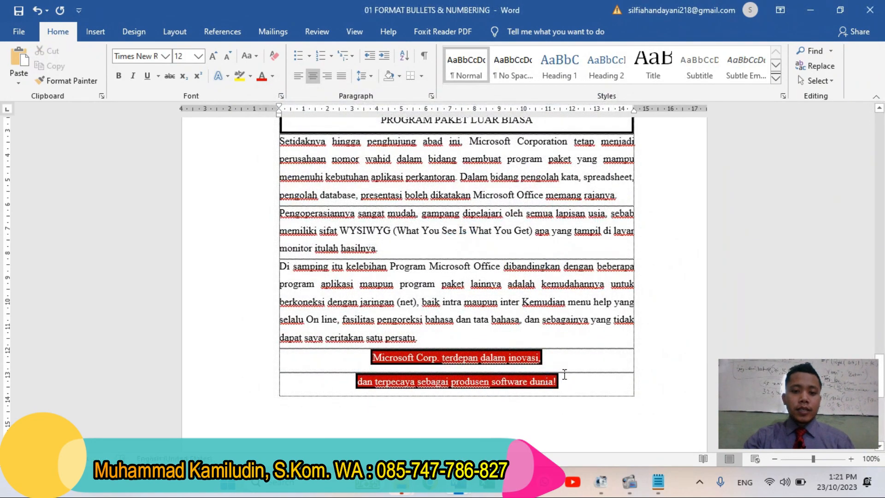
Add a 2 ¼ pt box page border, applied to this section.
scroll(566, 371, "down", 1)
scroll(359, 192, "up", 5)
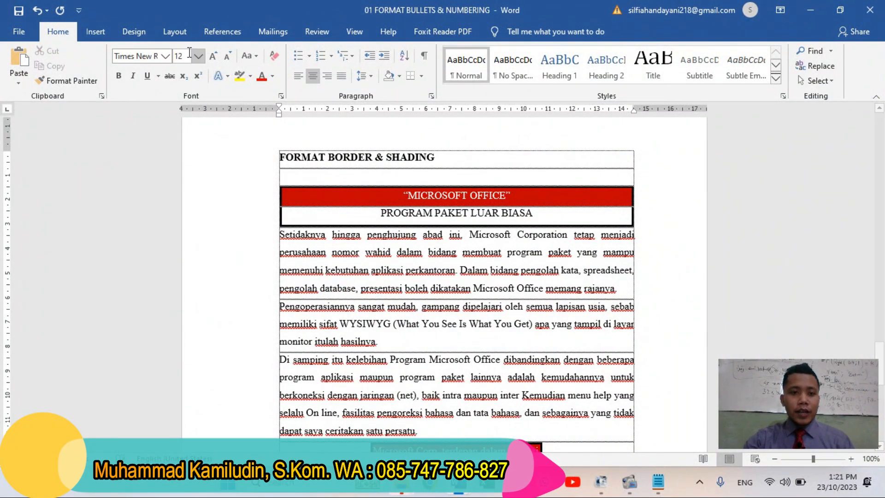
left_click(421, 77)
left_click(446, 331)
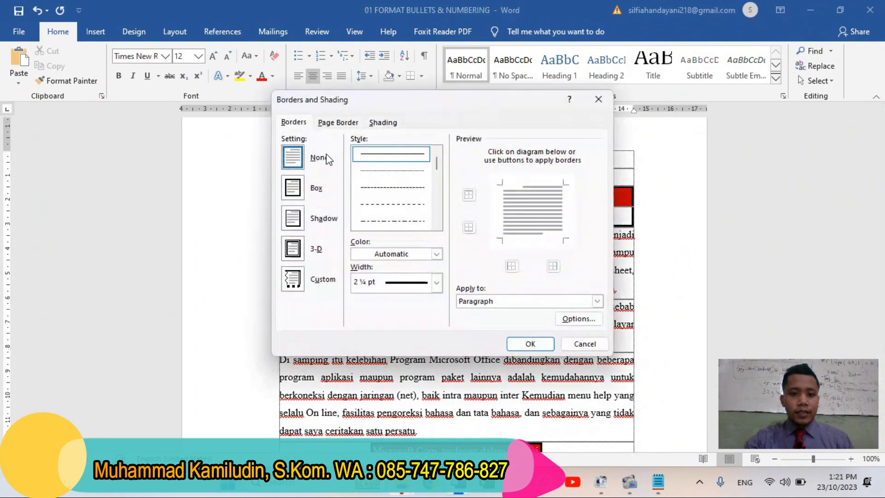
left_click(340, 122)
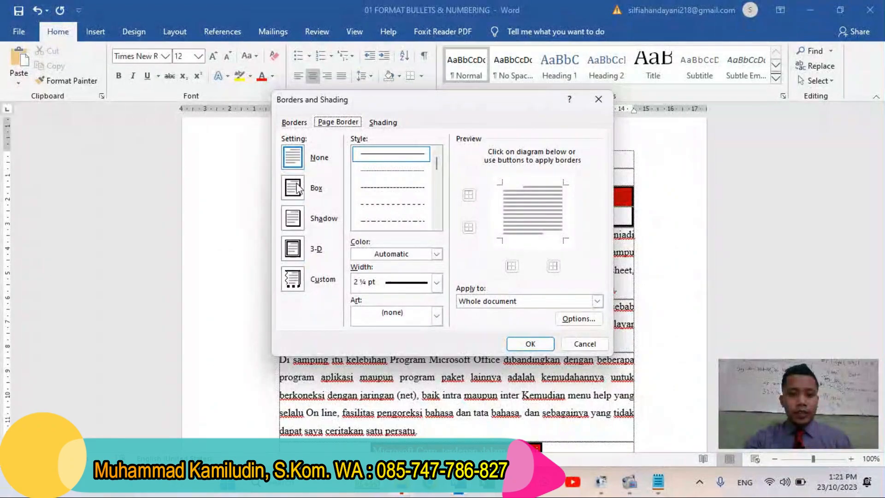
left_click(295, 189)
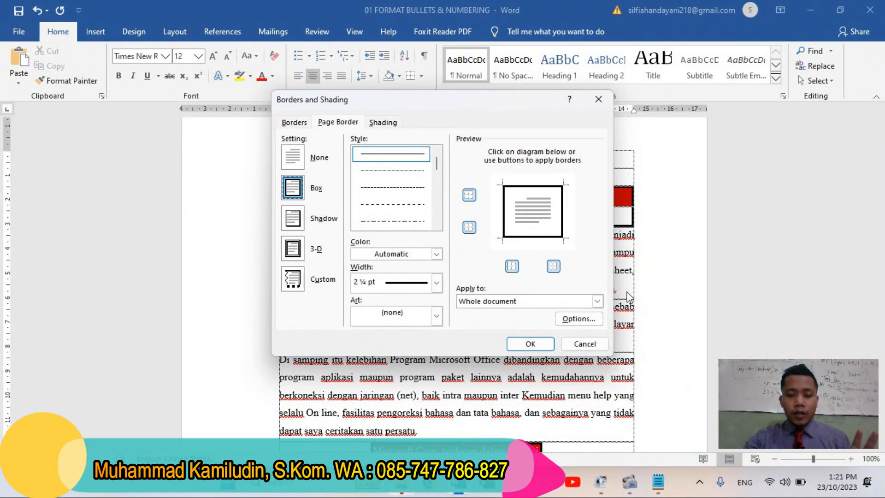
left_click(568, 302)
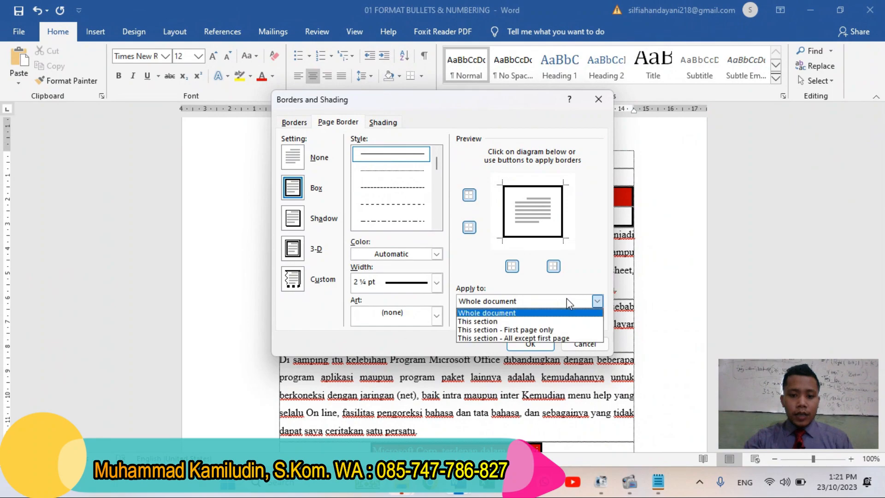
left_click(495, 322)
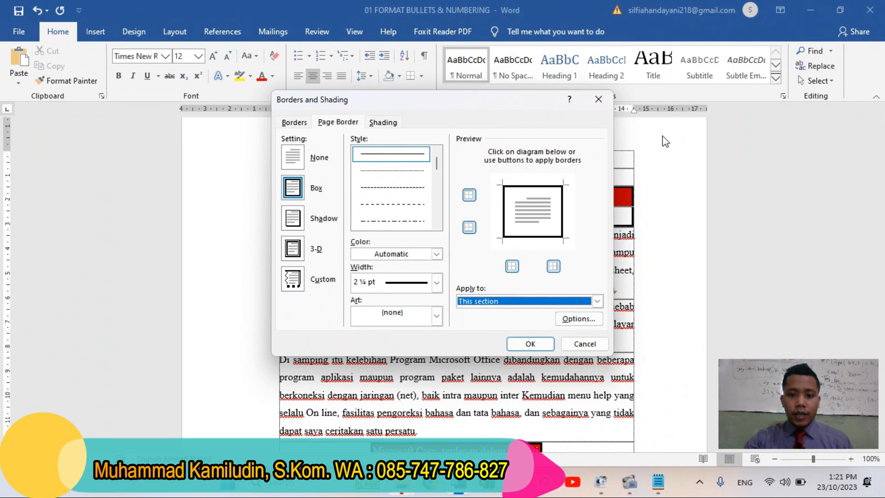
left_click(581, 302)
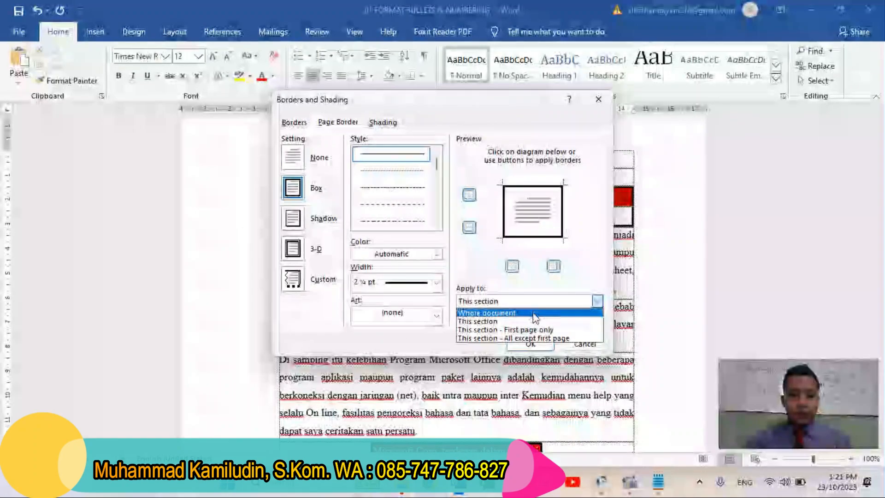
left_click(498, 322)
left_click(529, 343)
Look through the document's pages to check where the box page border appears.
scroll(620, 269, "up", 6)
scroll(619, 268, "down", 5)
scroll(619, 269, "down", 10)
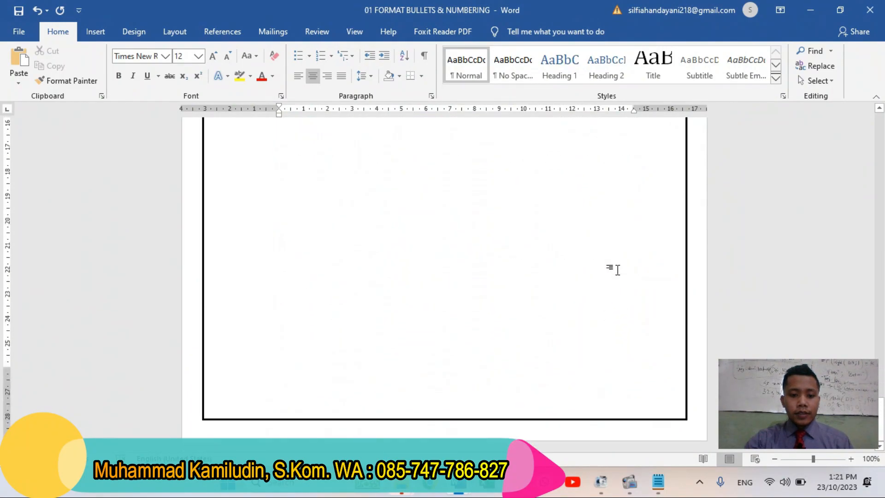
scroll(618, 269, "up", 12)
scroll(624, 268, "up", 12)
scroll(629, 255, "down", 5)
scroll(636, 263, "down", 15)
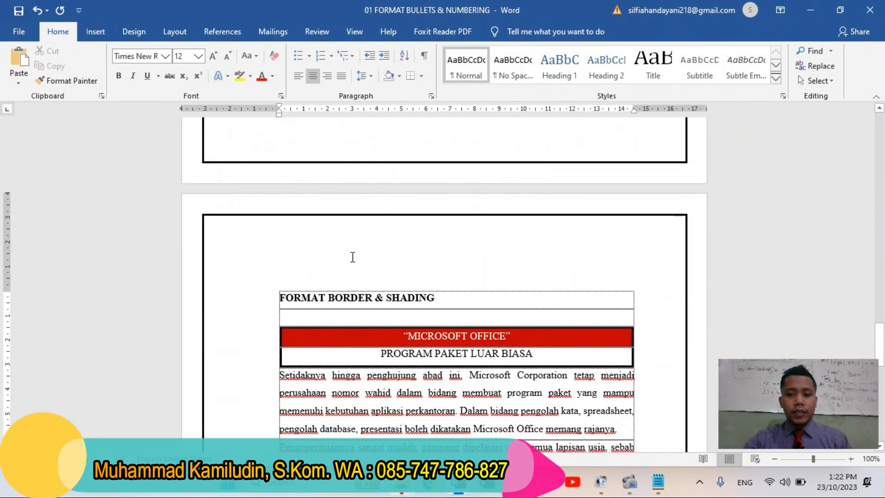
scroll(707, 322, "down", 7)
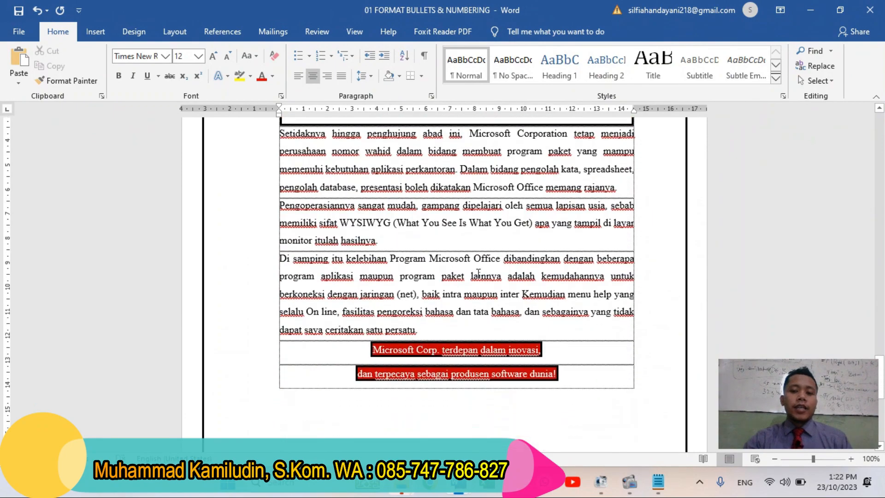
scroll(484, 277, "up", 2)
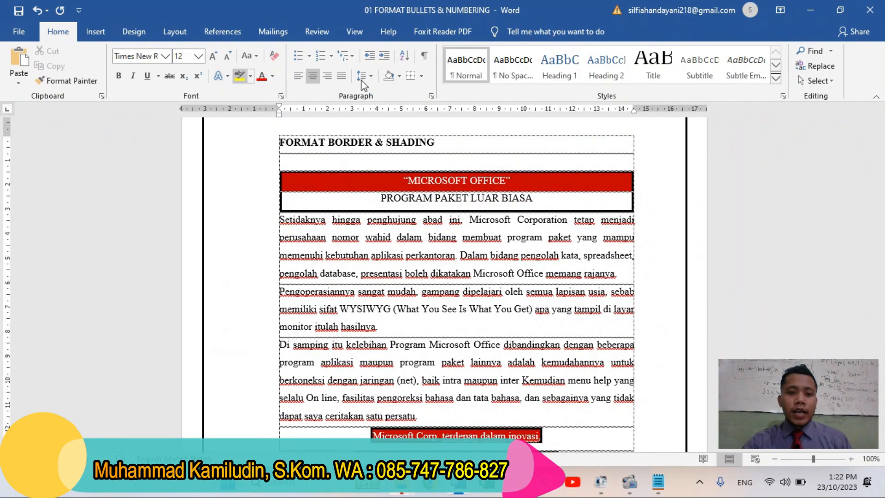
Review the paragraph border settings and the scopes they can be applied to, and close them without changes.
left_click(422, 77)
left_click(455, 330)
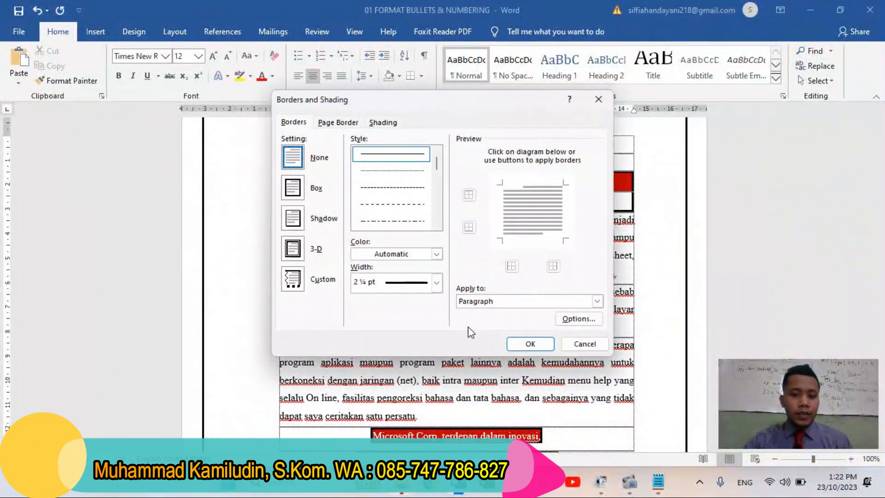
left_click(483, 301)
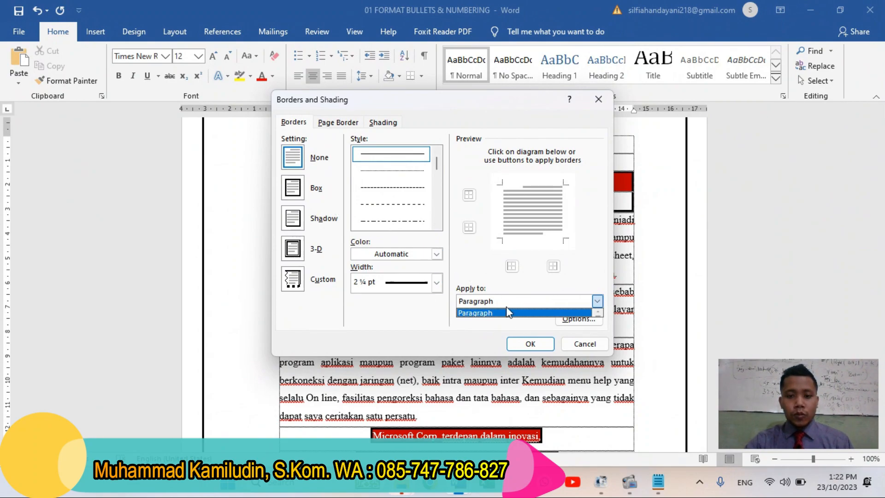
left_click(597, 105)
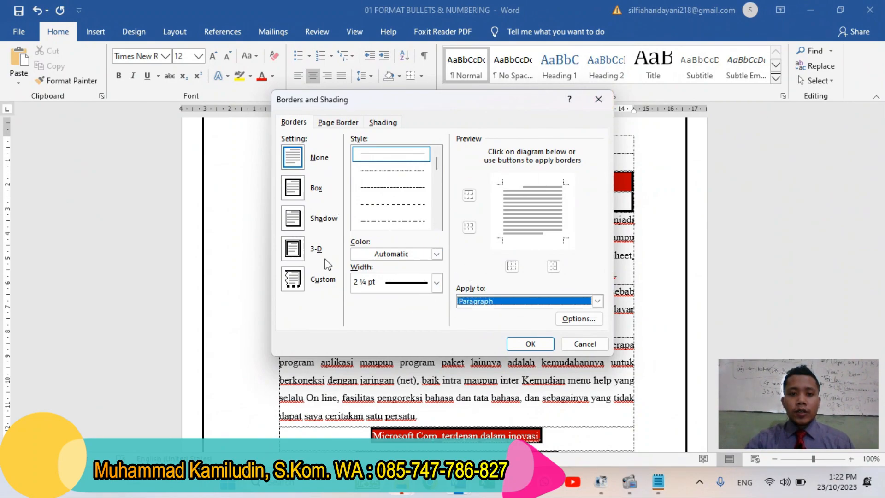
left_click(599, 100)
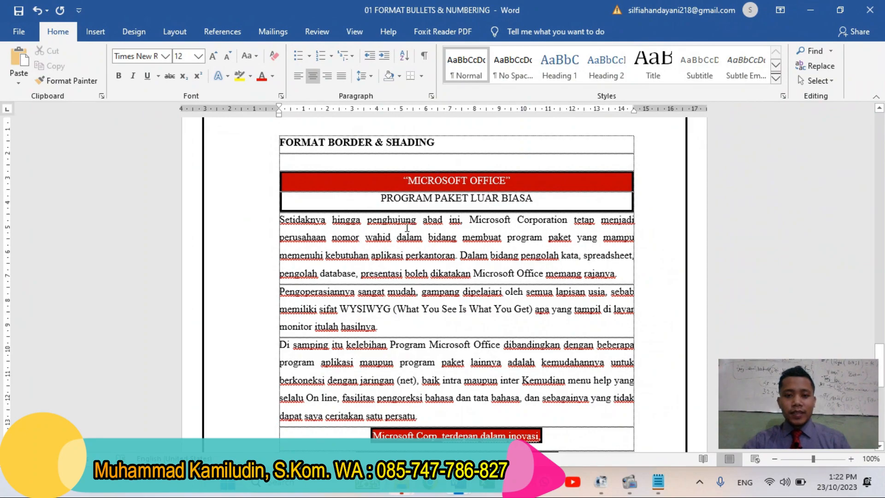
Select the three body paragraphs between the subtitle and the closing lines, and open their detailed column settings.
scroll(405, 227, "down", 1)
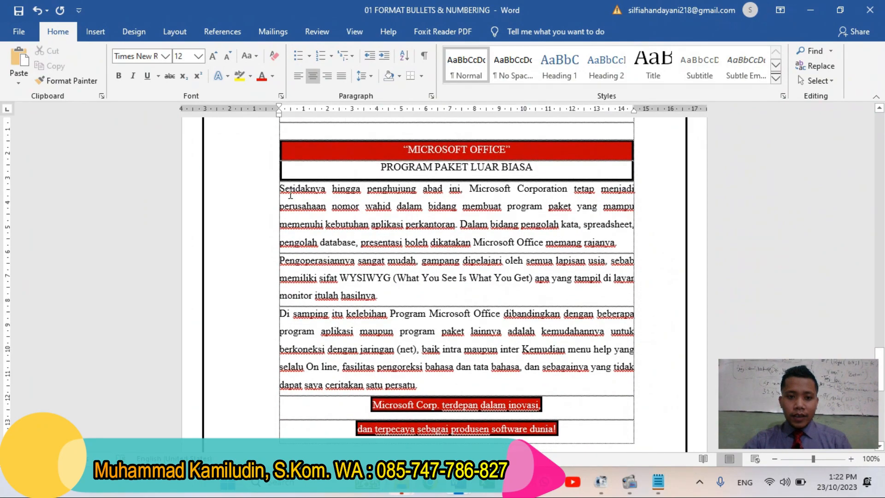
left_click_drag(310, 196, 428, 400)
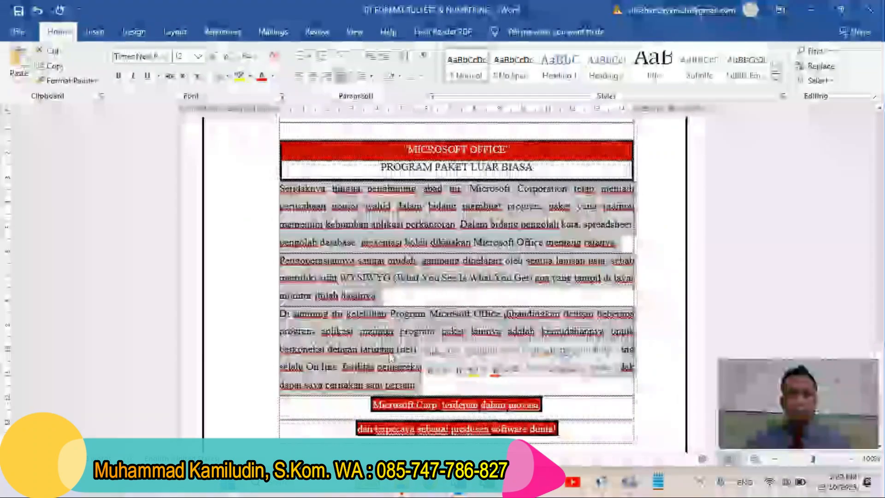
left_click(175, 31)
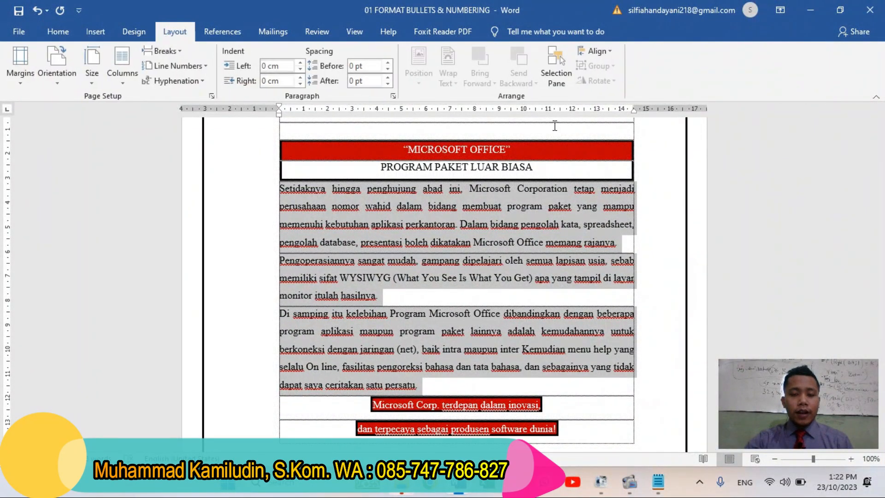
left_click(122, 70)
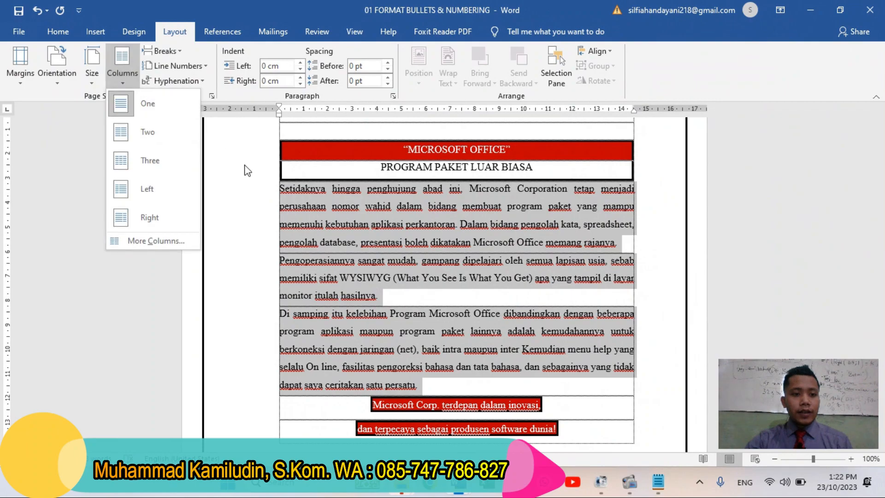
left_click(147, 247)
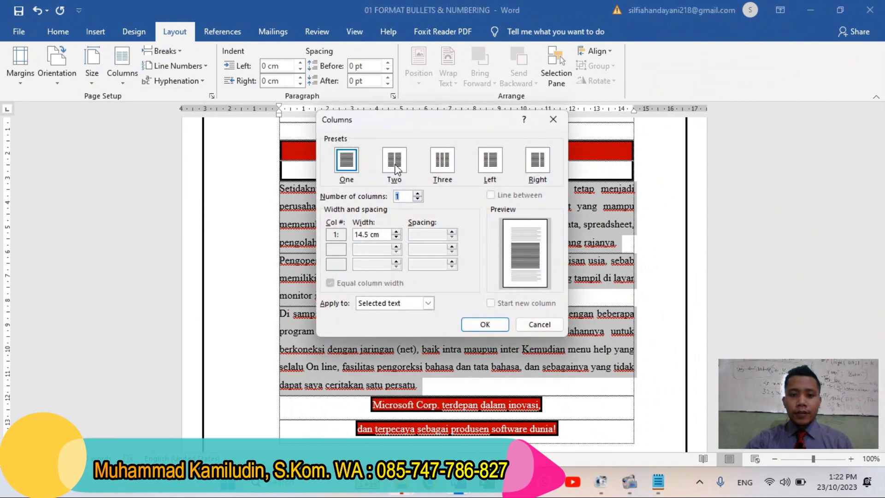
Try the Two and Three presets, four columns, the Left and Right presets, and three columns for the selected text.
left_click(395, 169)
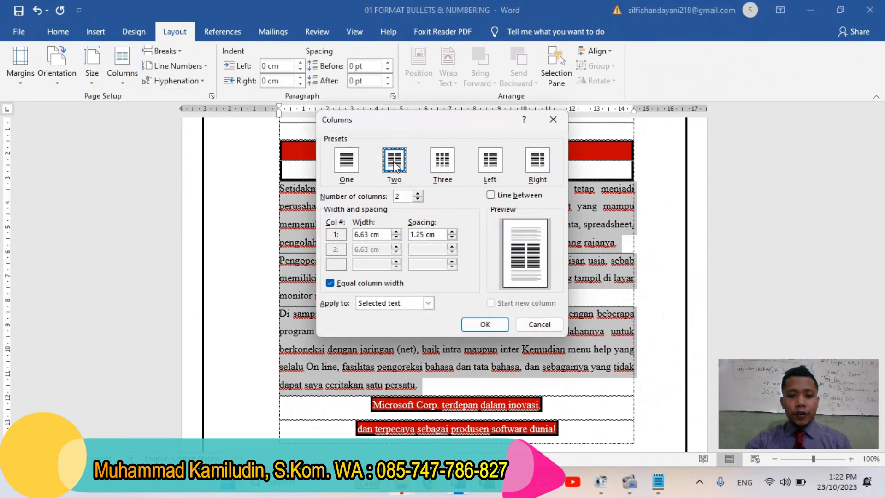
left_click(442, 161)
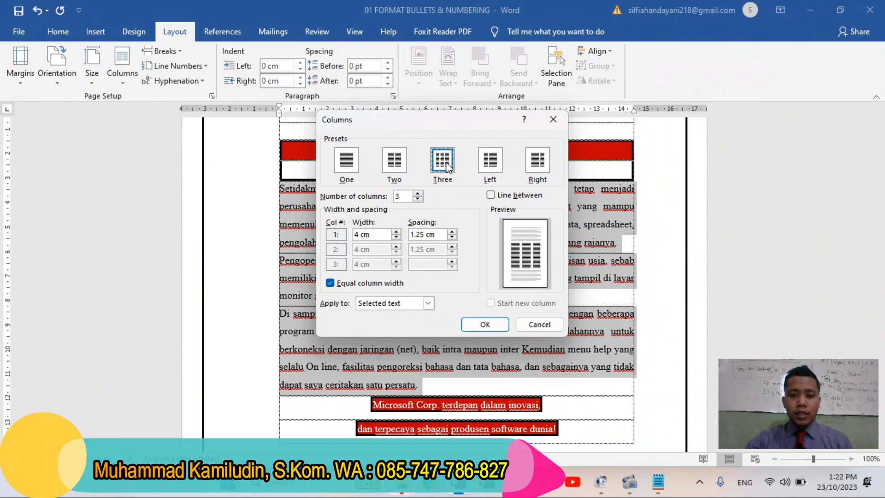
left_click(417, 194)
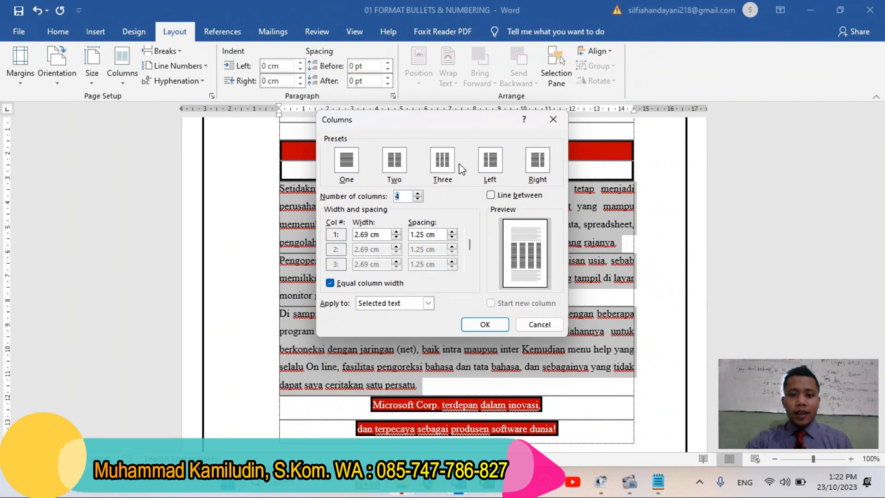
left_click(486, 163)
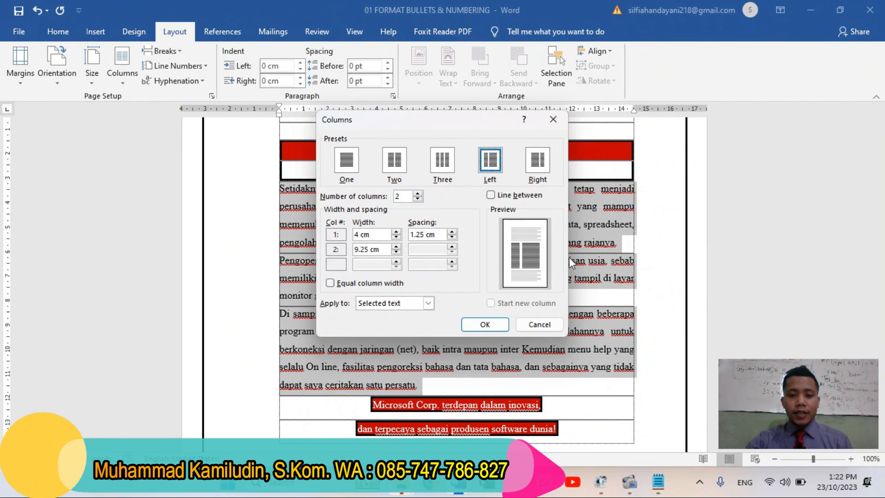
left_click(546, 167)
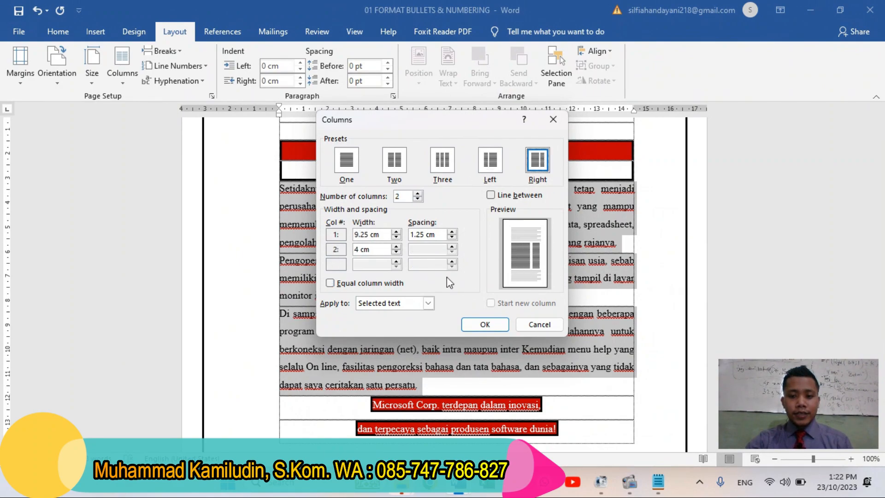
left_click(417, 193)
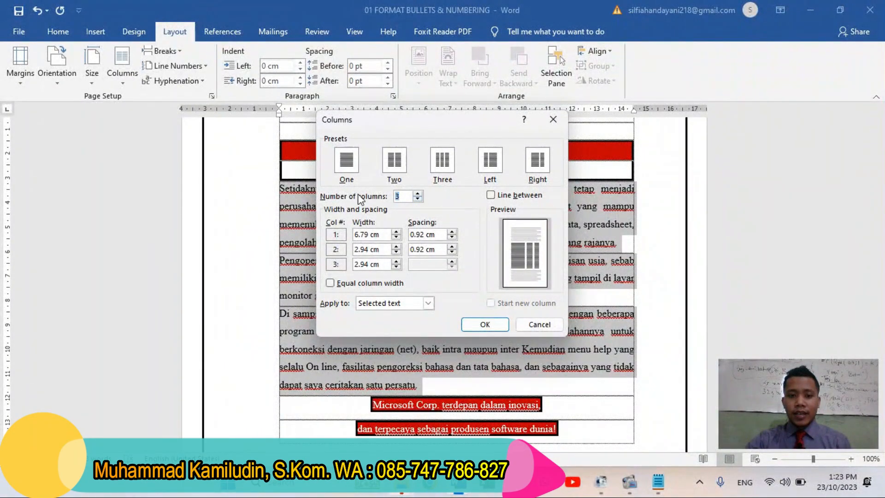
Turn on the line between columns and choose the Right preset, trying the Left preset first.
left_click(530, 197)
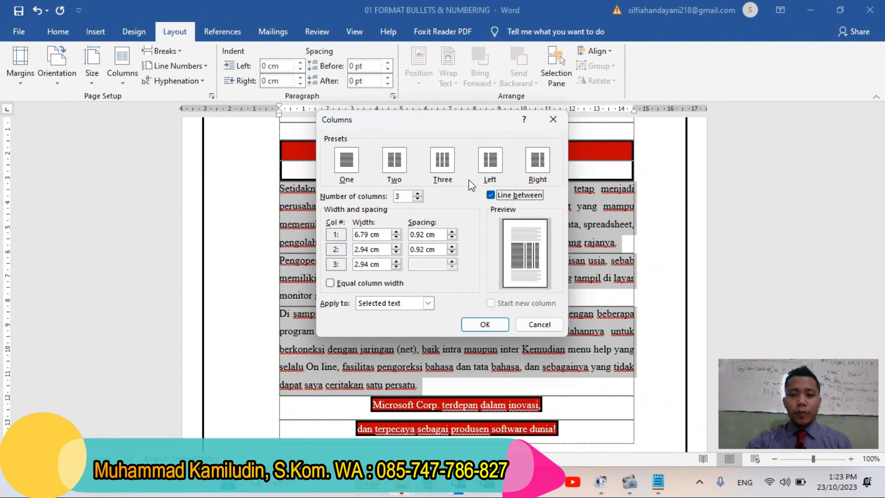
left_click(490, 166)
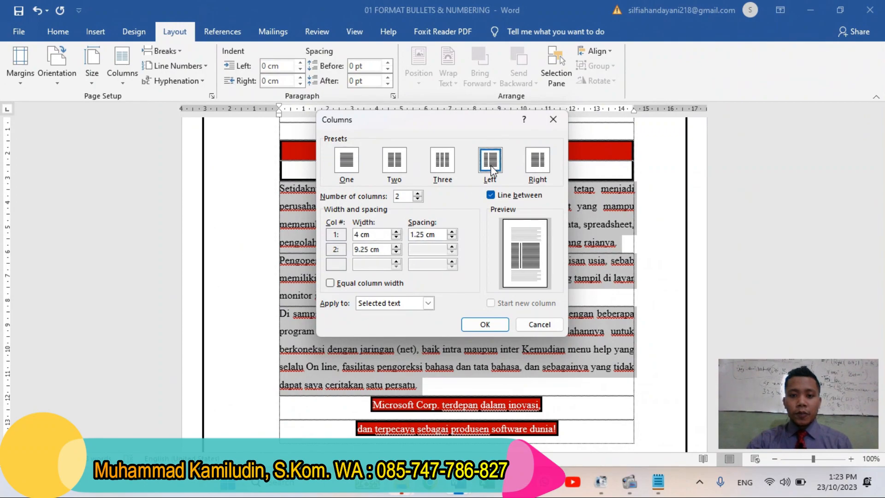
left_click(532, 163)
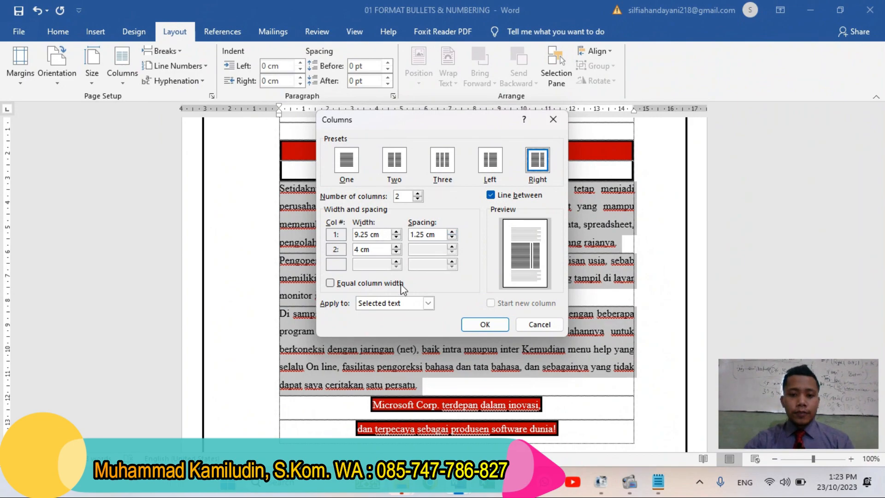
Reduce the column spacing to 0.7 cm, apply the column layout to the selected body paragraphs and deselect them.
left_click(452, 238)
left_click(452, 238)
left_click(452, 238)
left_click(451, 238)
left_click(451, 238)
left_click(452, 238)
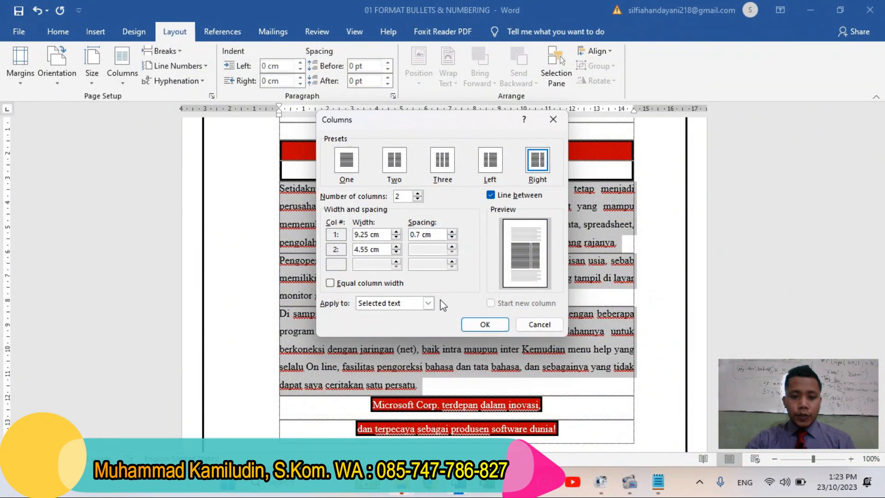
left_click(486, 324)
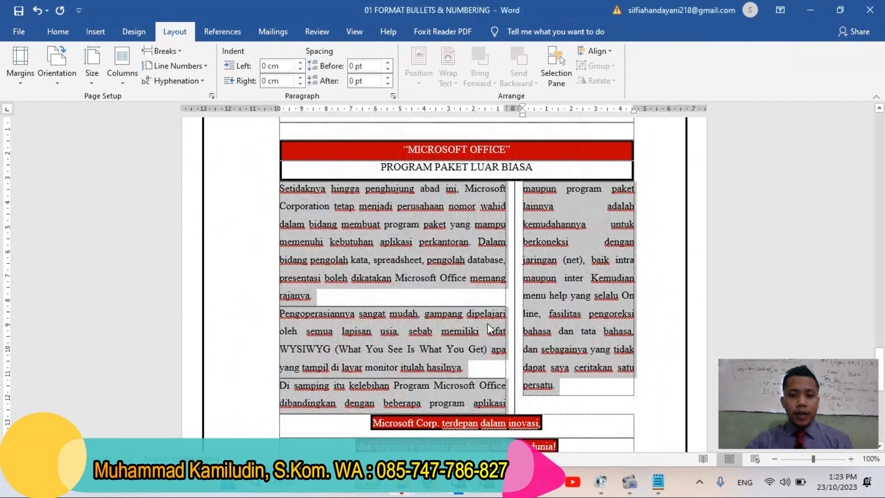
left_click(441, 278)
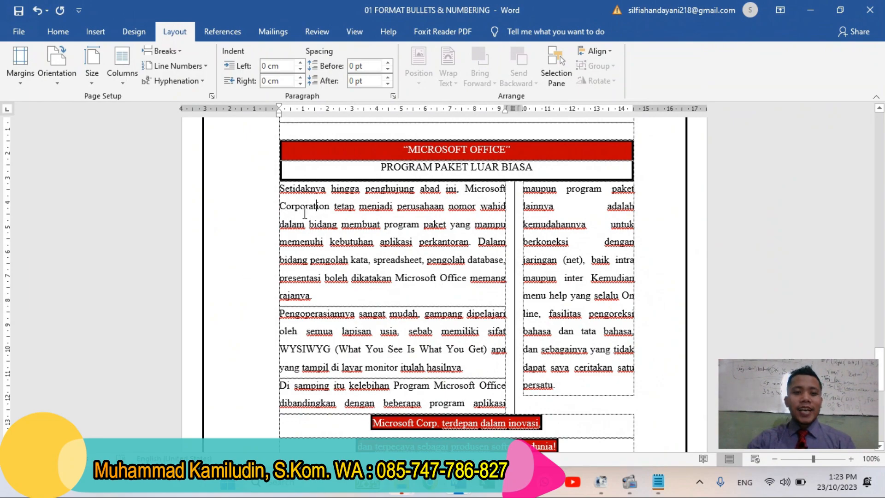
Select the whole first body paragraph below the subtitle and open its detailed drop cap settings.
left_click(100, 32)
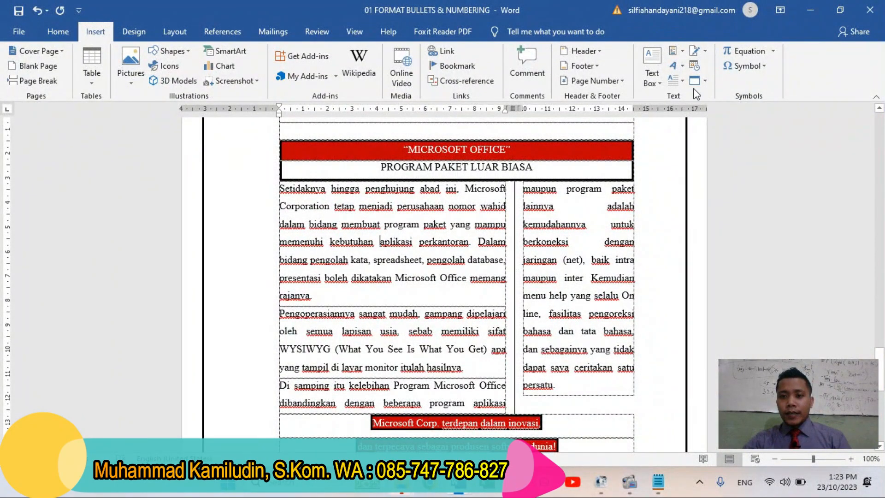
left_click(683, 68)
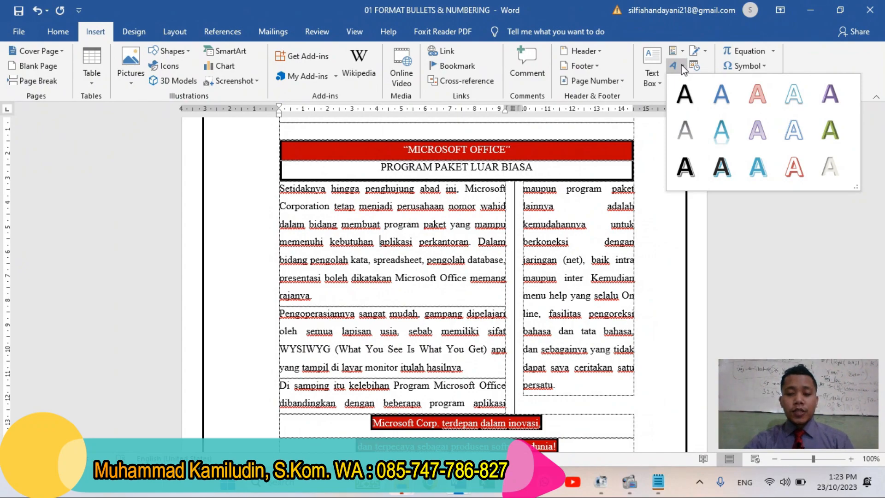
left_click(684, 68)
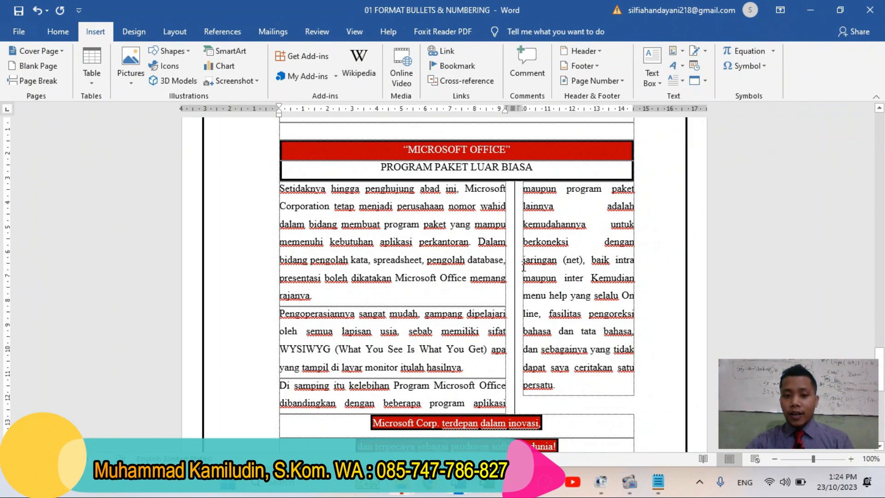
left_click(228, 226)
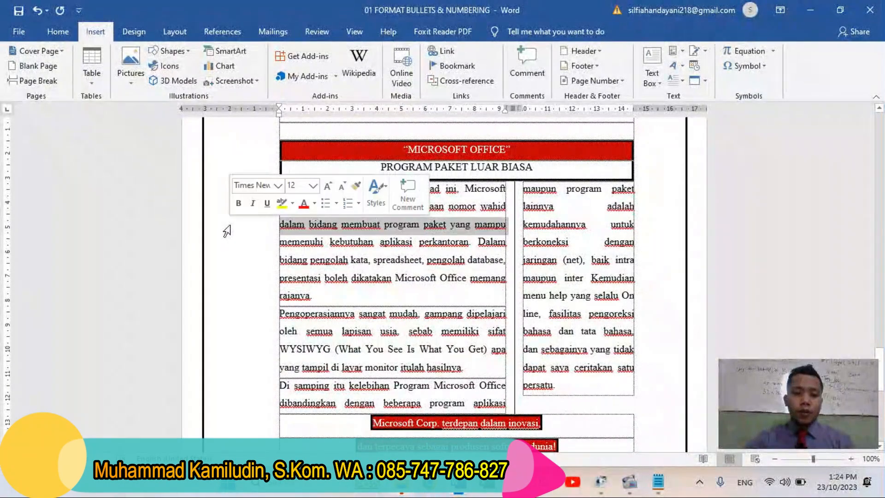
double_click(226, 231)
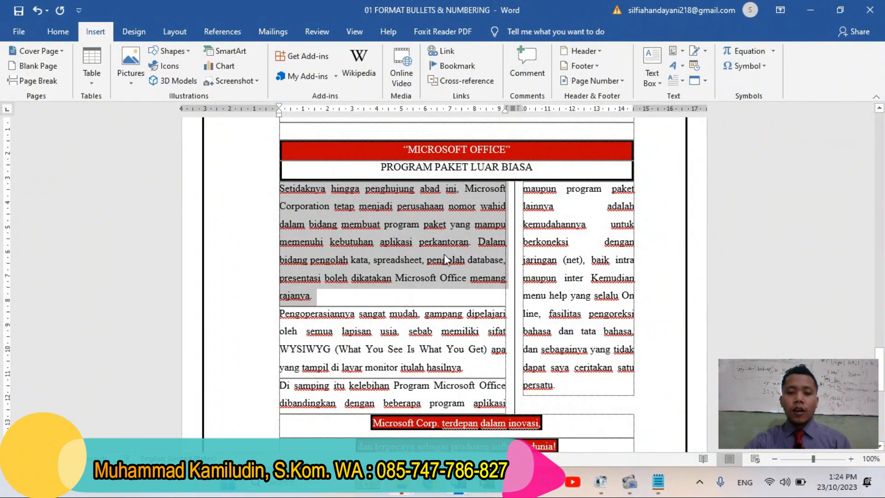
left_click(424, 221)
double_click(242, 233)
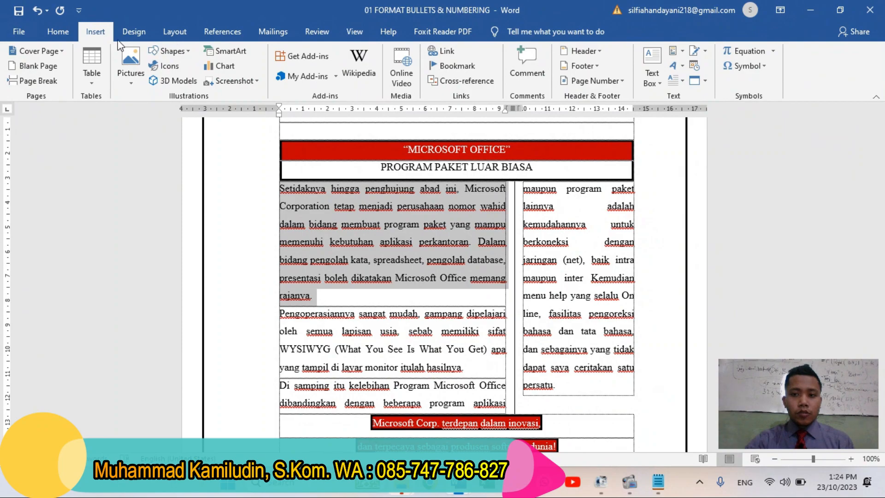
left_click(682, 82)
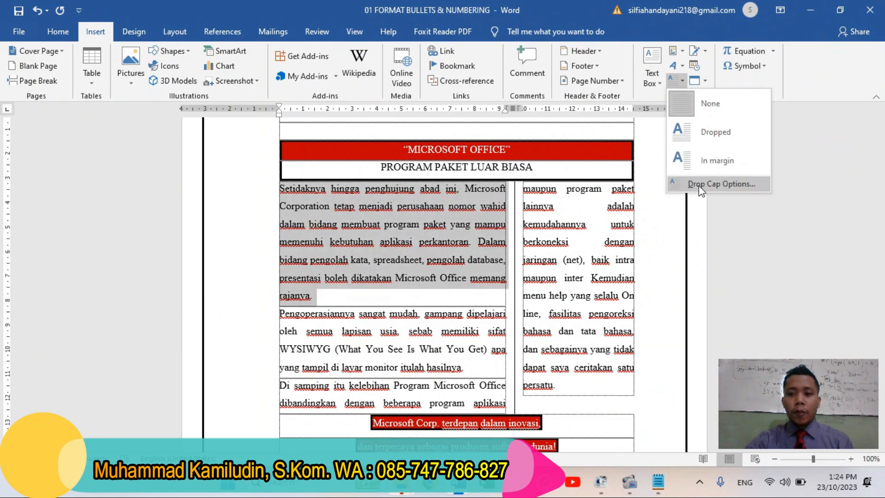
left_click(712, 182)
left_click_drag(447, 141, 702, 148)
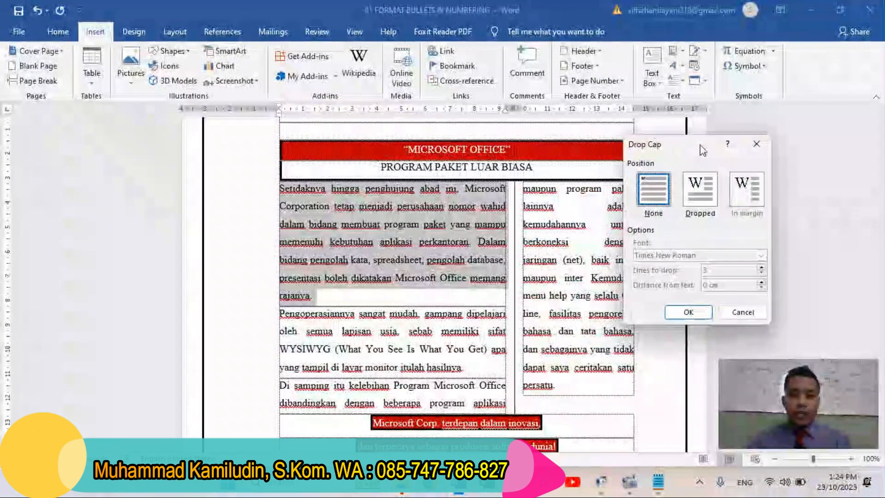
Choose the Dropped position for the drop cap and set its font to Swis721 LtCn BT.
left_click(700, 189)
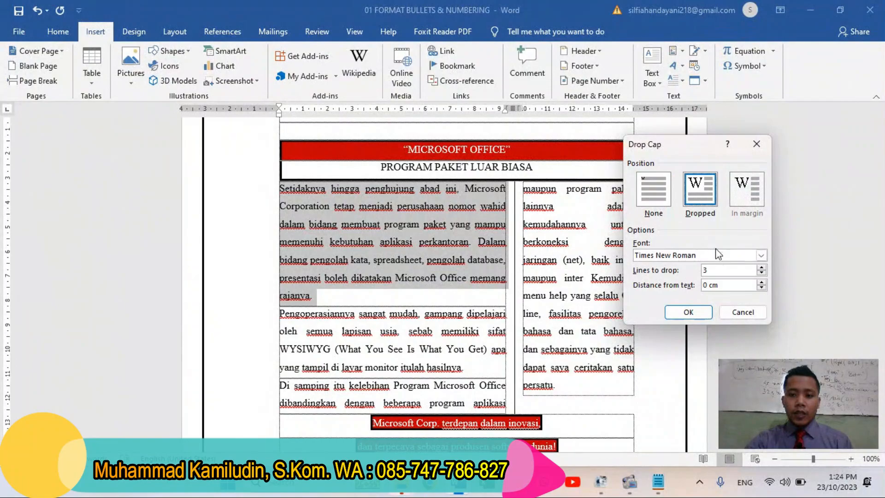
left_click(761, 255)
scroll(701, 277, "down", 3)
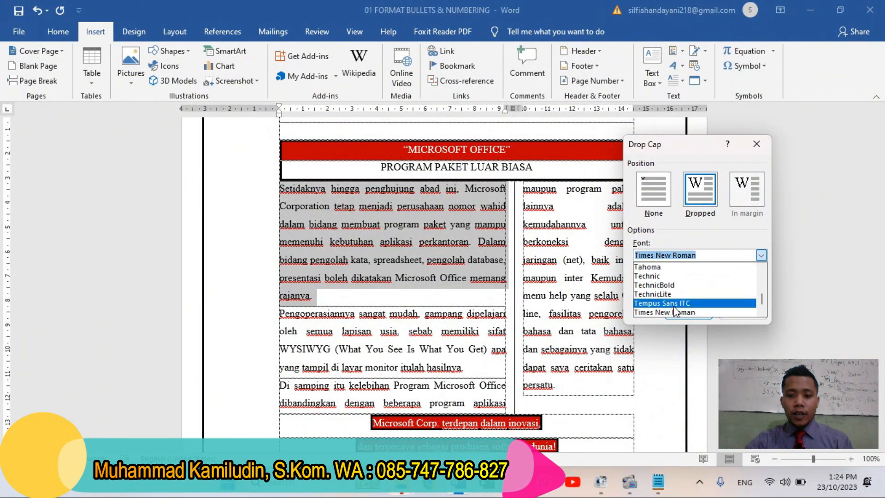
scroll(674, 303, "down", 1)
scroll(665, 297, "up", 5)
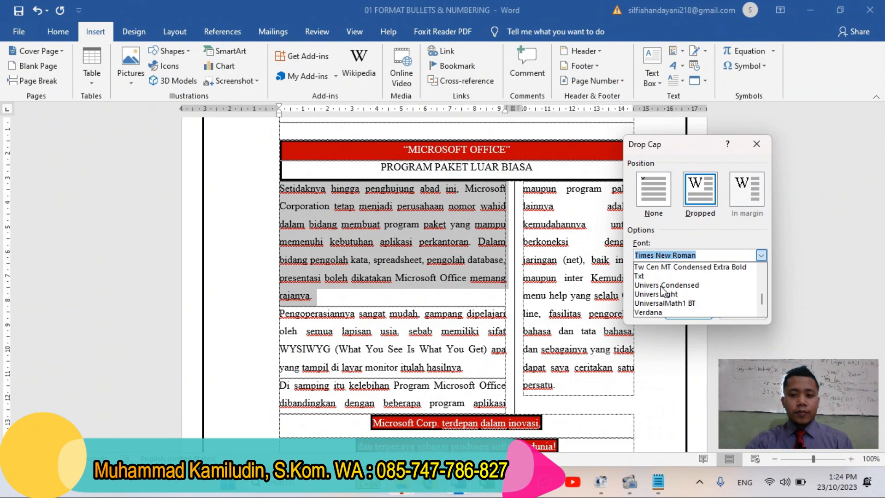
scroll(662, 286, "up", 3)
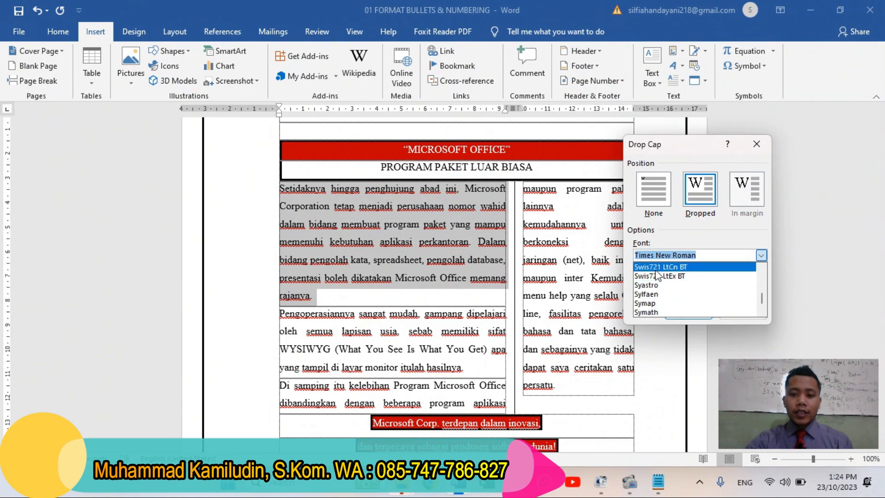
left_click(658, 273)
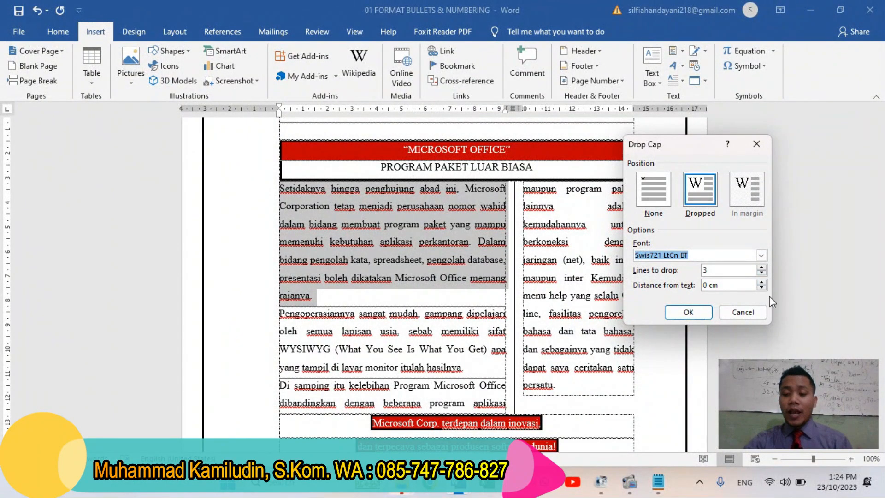
Set the drop cap to 5 lines with 0.2 cm distance from text, apply it and deselect the paragraph.
left_click(761, 268)
left_click(761, 268)
left_click(761, 273)
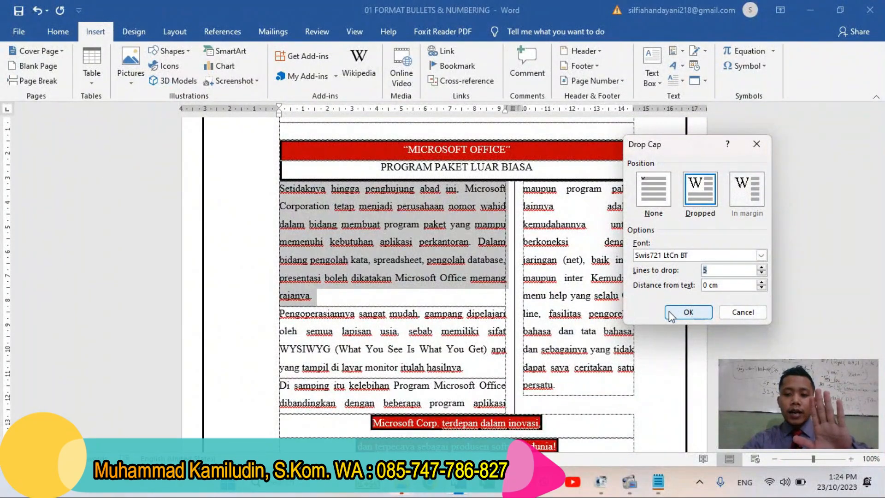
left_click(764, 288)
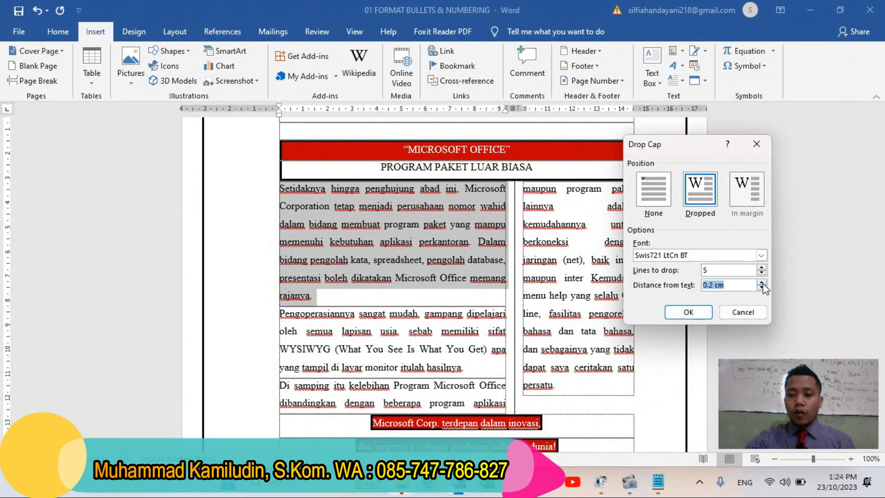
left_click(669, 311)
left_click(377, 272)
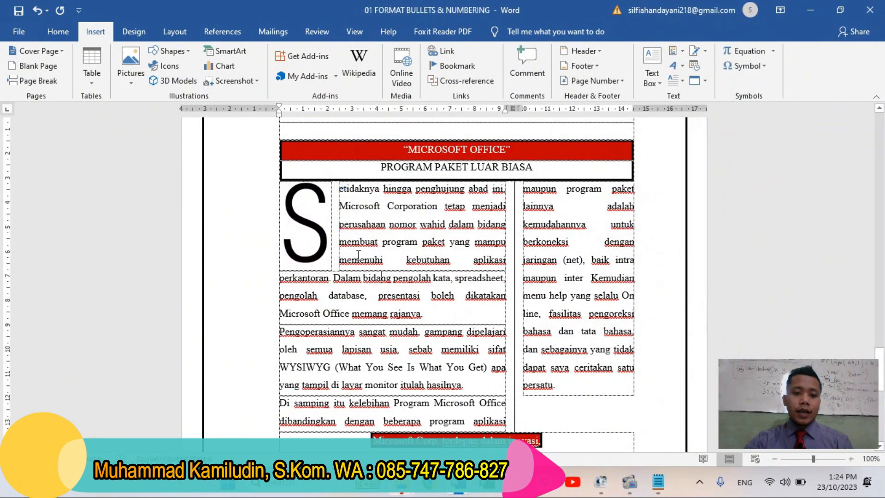